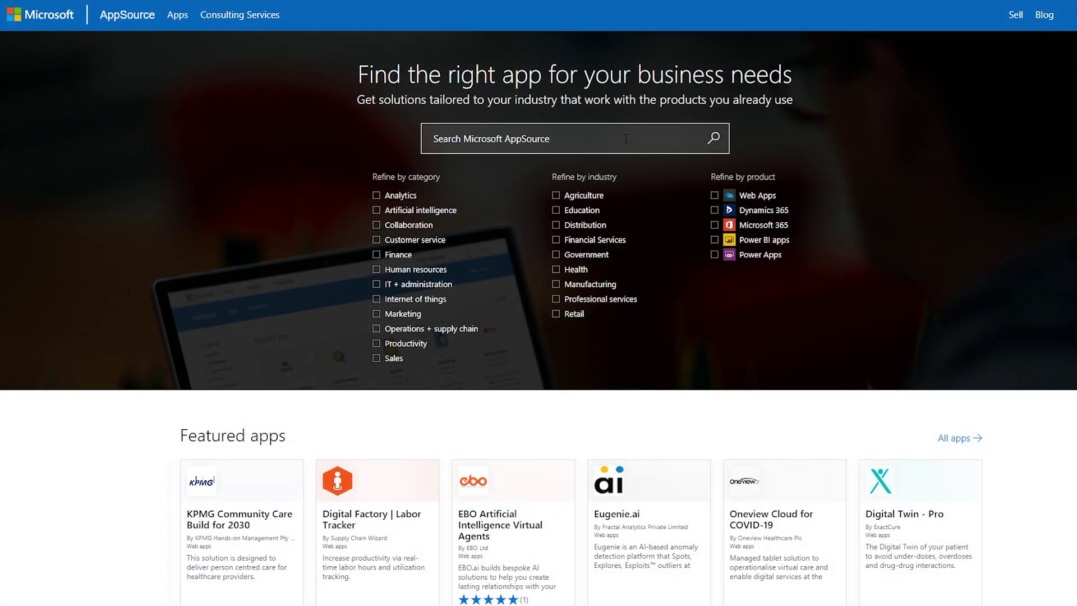
Start a search in Microsoft AppSource's app store search box
left_click(626, 139)
Search AppSource for 'Yeastar for Microsoft Teams', open its result, and begin checkout
type("Yeastar for Microsoft Teams")
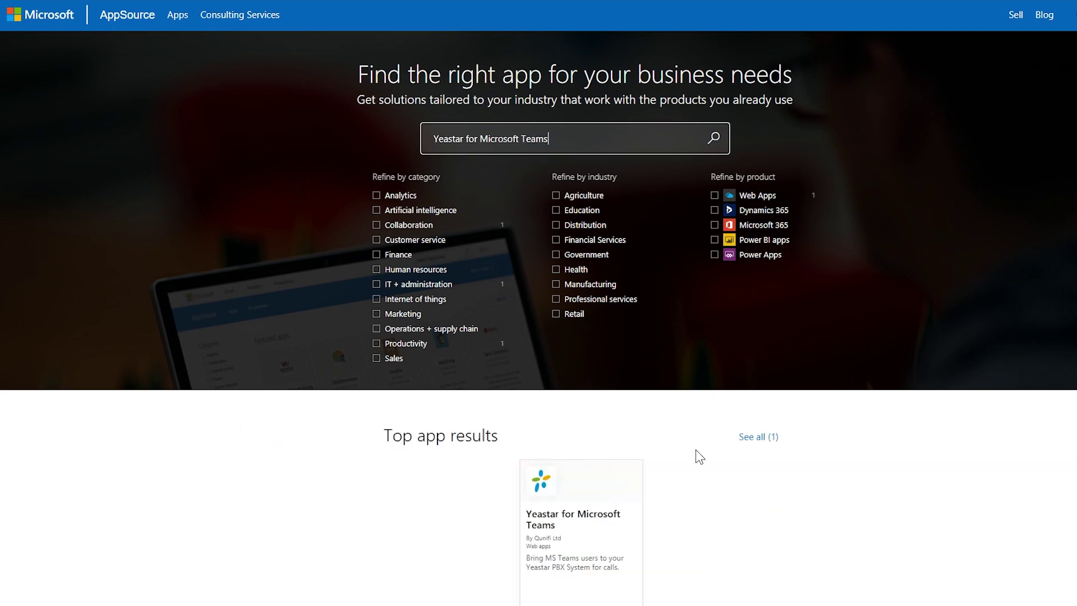
scroll(696, 451, "down", 2)
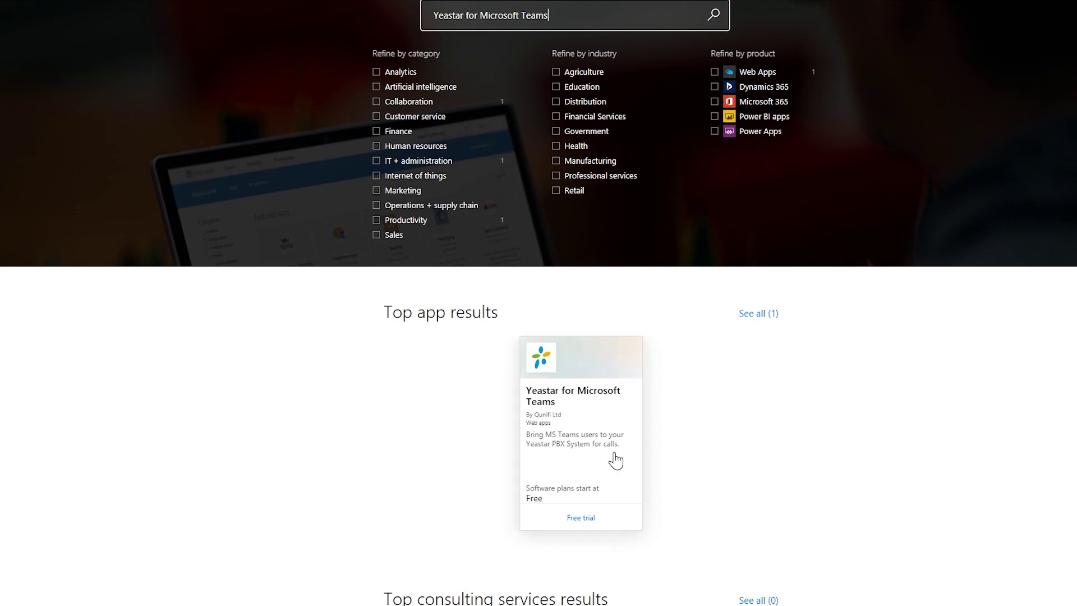
left_click(613, 453)
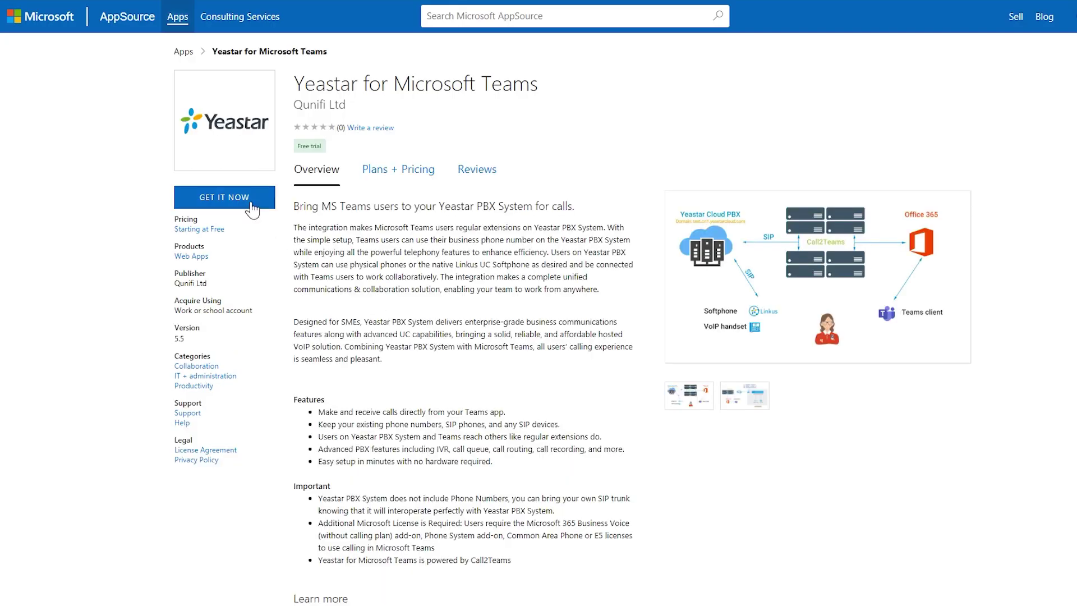
left_click(250, 205)
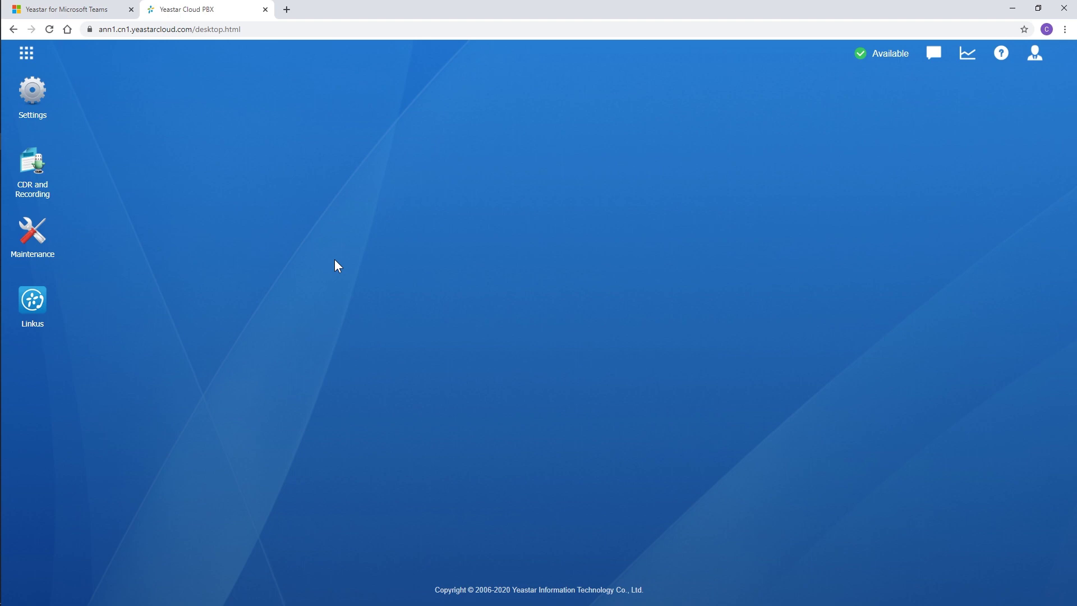
Add extension 100 with the user's caller ID name, review advanced settings, and save
left_click(27, 103)
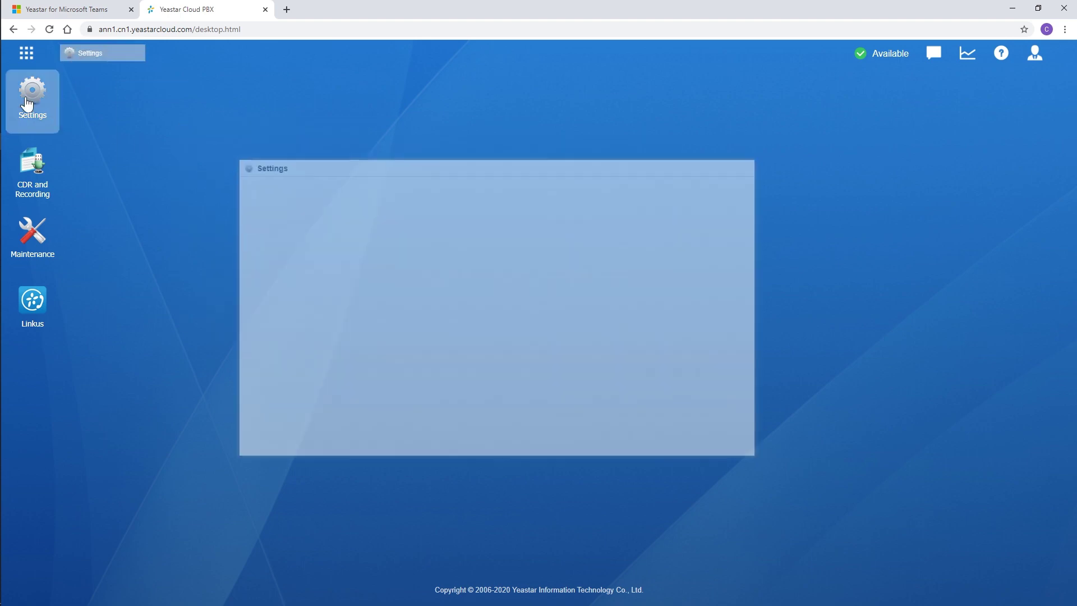
left_click(221, 213)
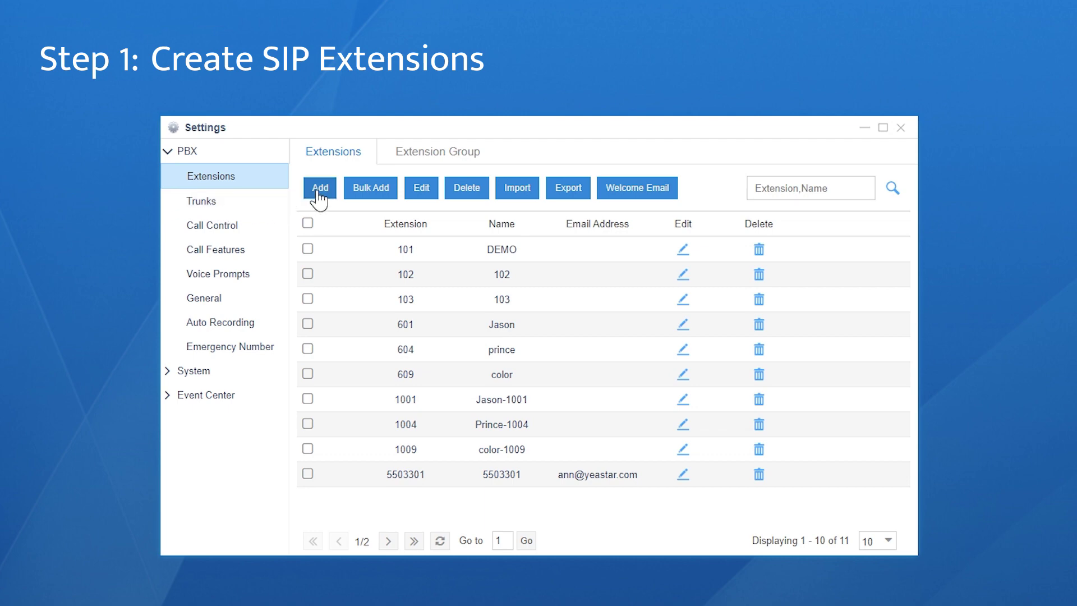
left_click(318, 190)
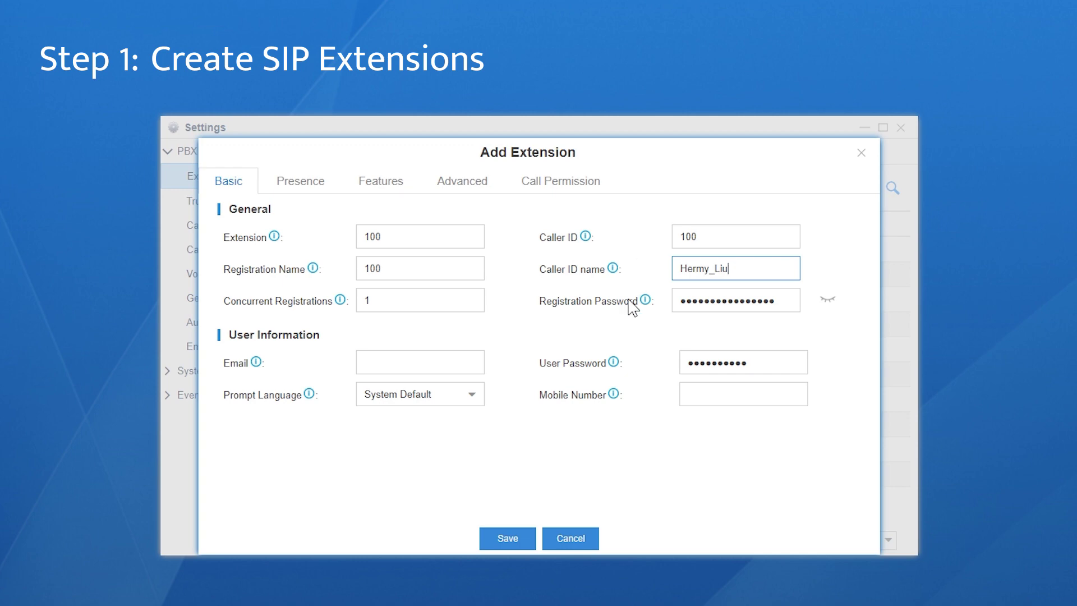
left_click(487, 186)
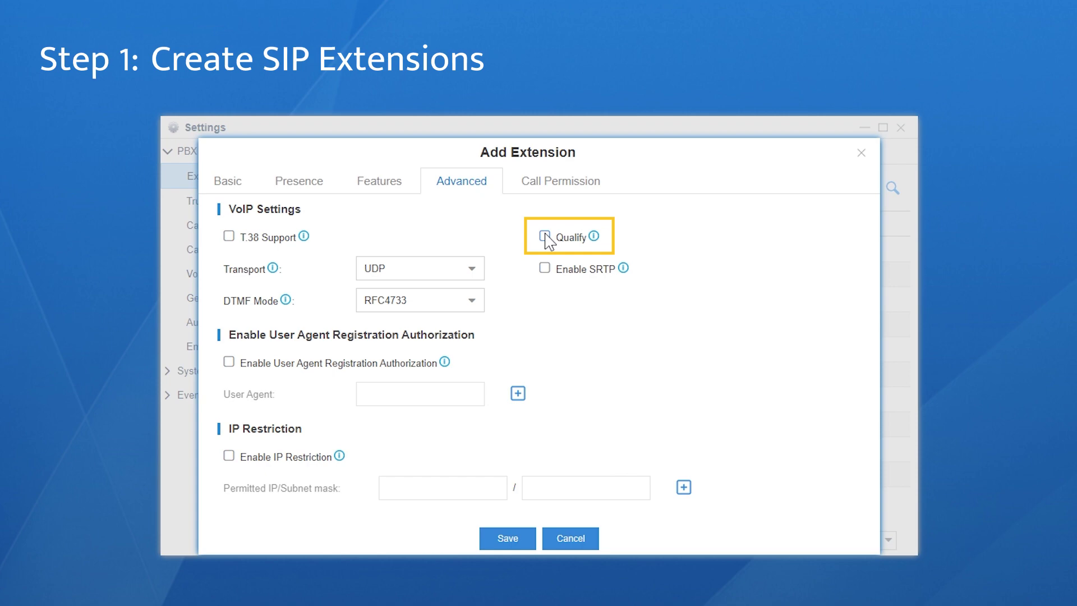
left_click(509, 539)
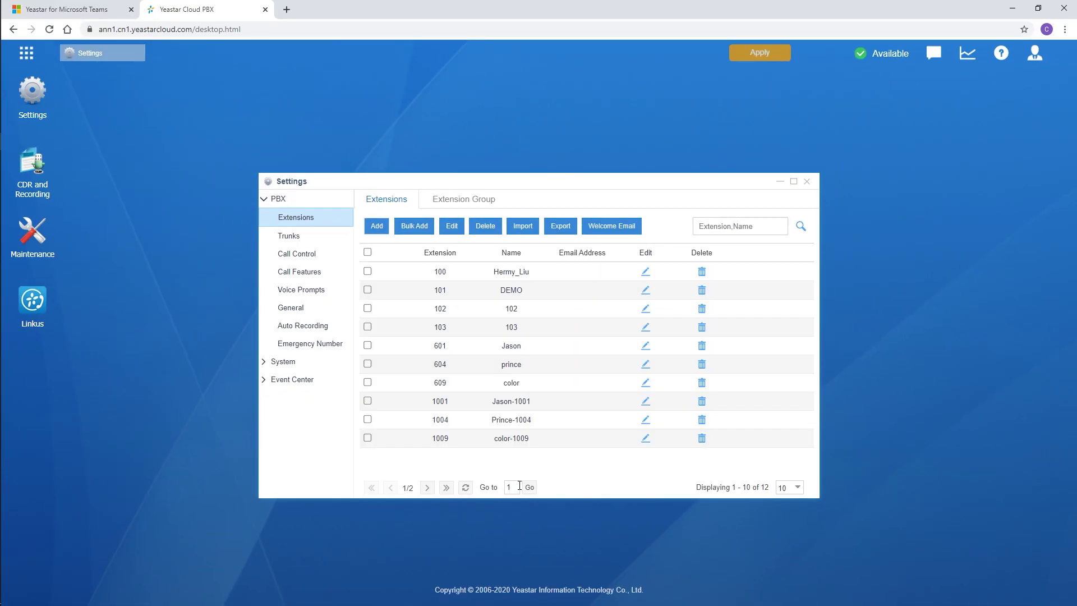
Review the selected SIP codecs under General > SIP > Codec
mouse_move(772, 32)
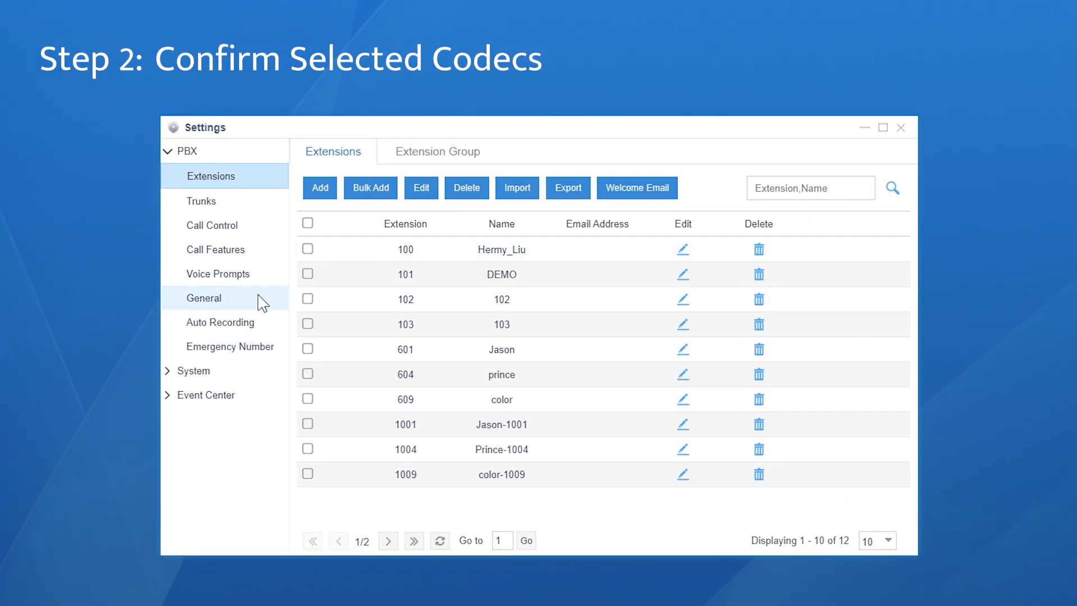
left_click(327, 307)
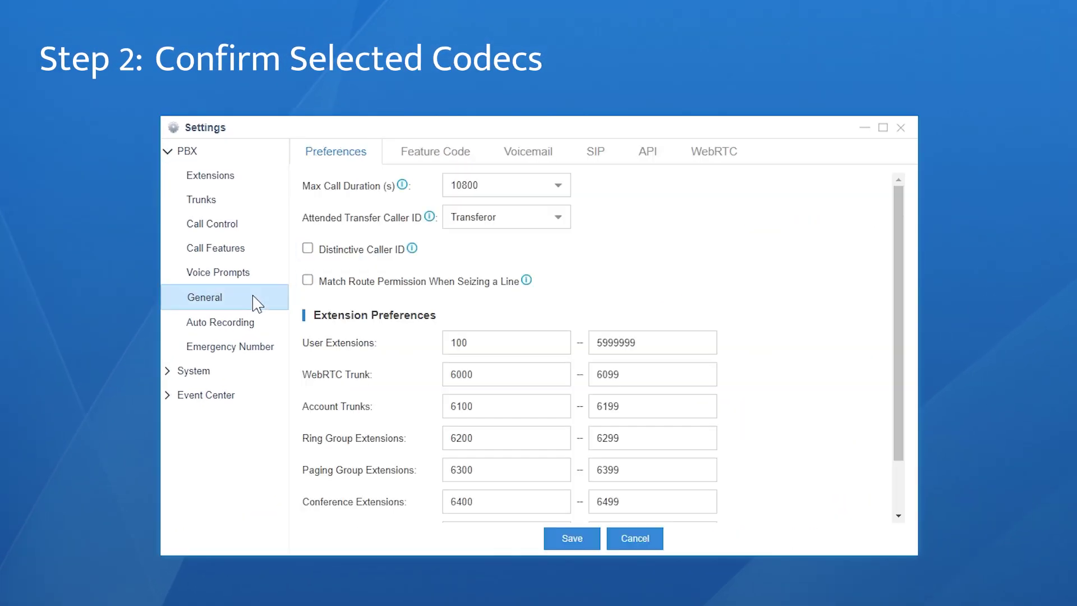
left_click(595, 157)
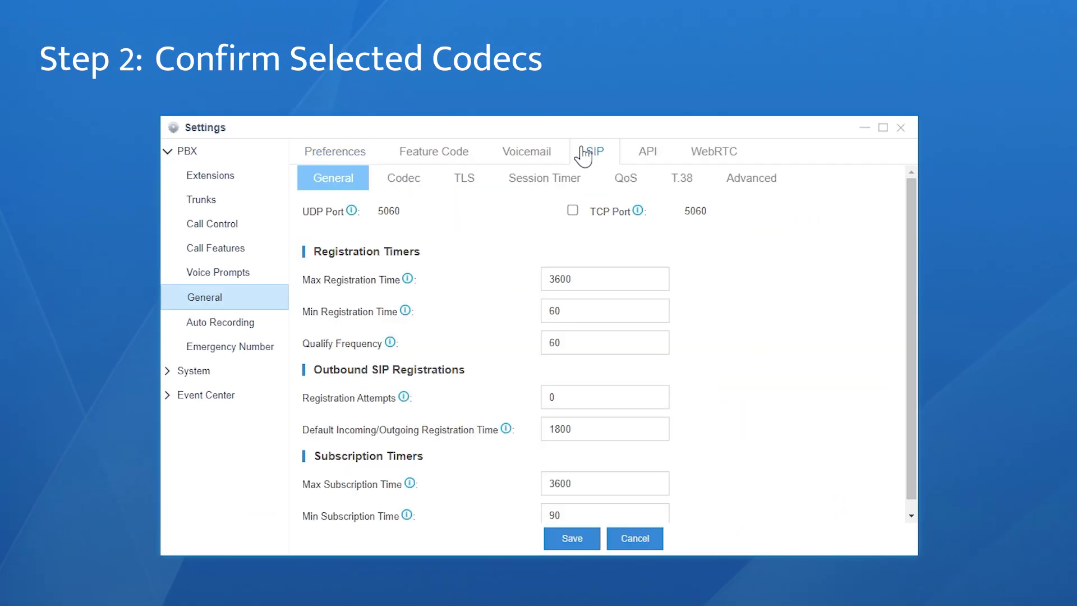
left_click(412, 181)
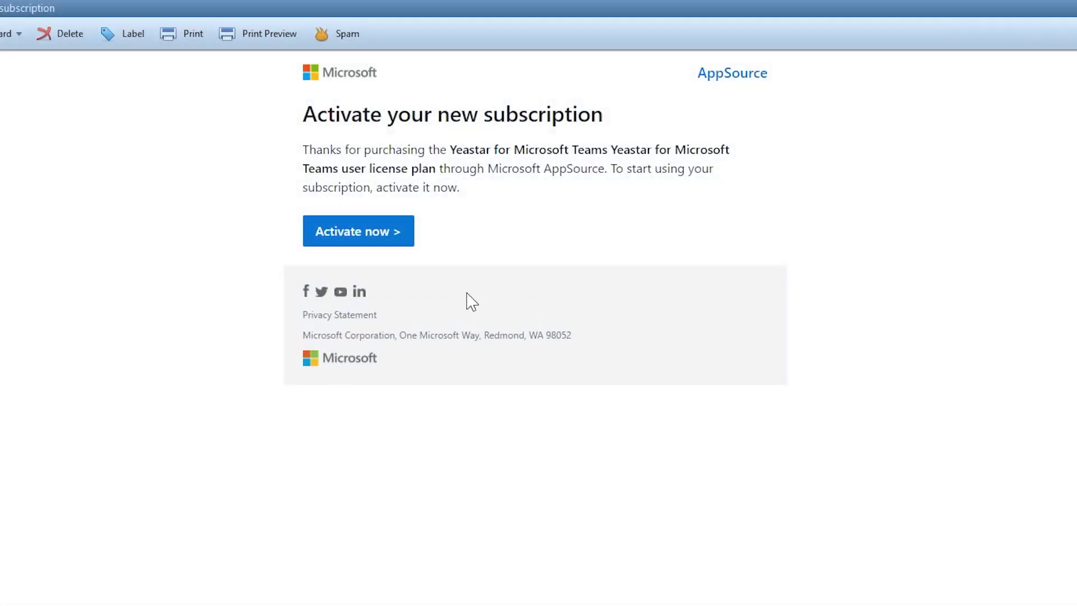
Activate the subscription from the e-mail and accept Call2Teams' requested permissions
left_click(380, 249)
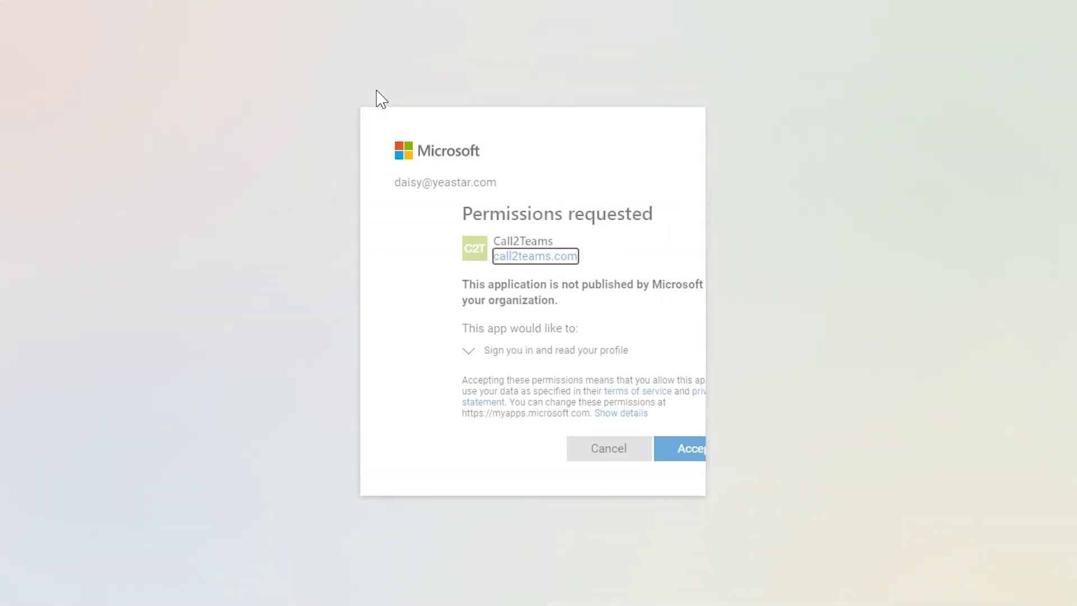
left_click(632, 448)
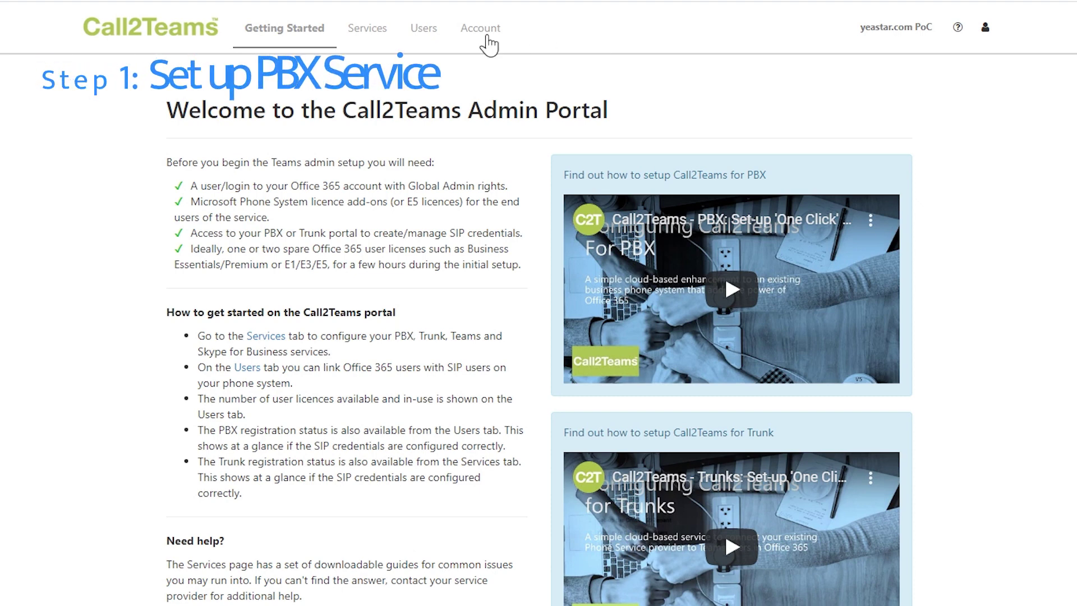
Start adding an additional PBX service from the Yeastar Cloud PBX template
left_click(370, 33)
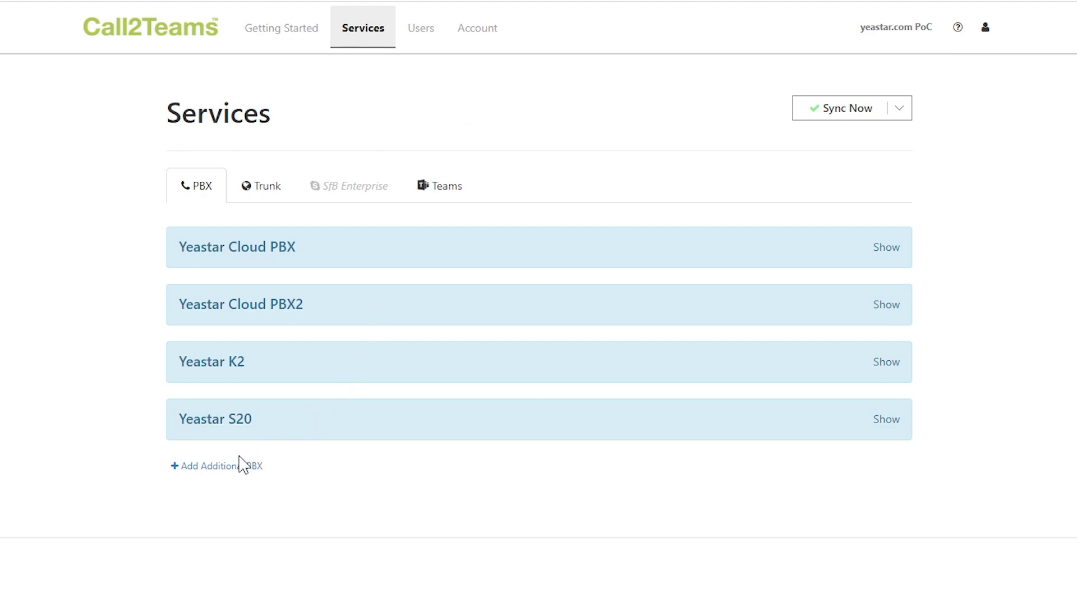
left_click(229, 467)
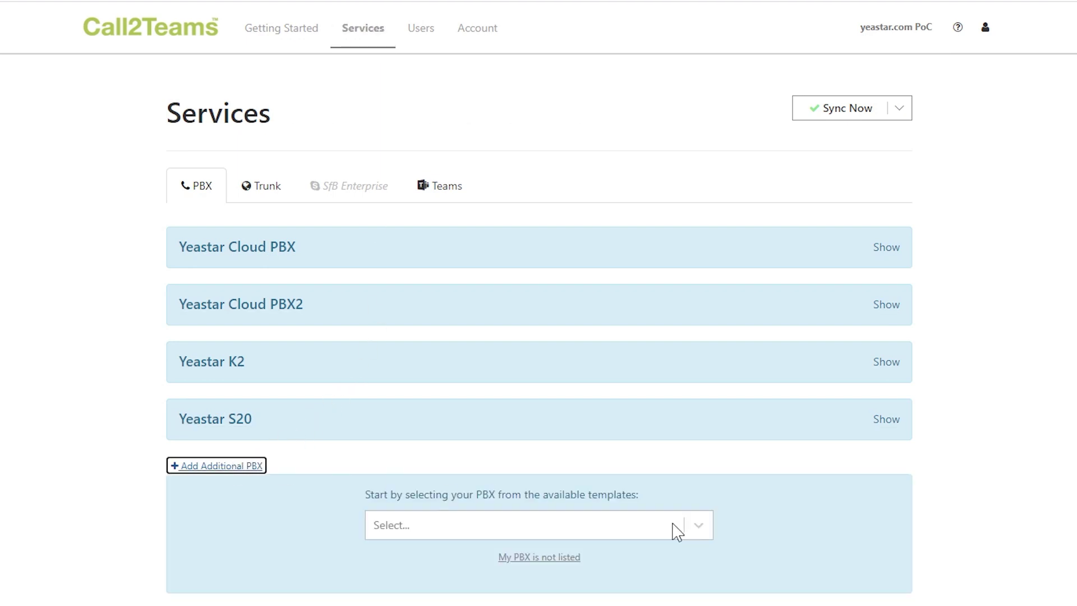
left_click(695, 527)
scroll(699, 427, "down", 2)
left_click_drag(699, 426, 681, 558)
left_click(635, 525)
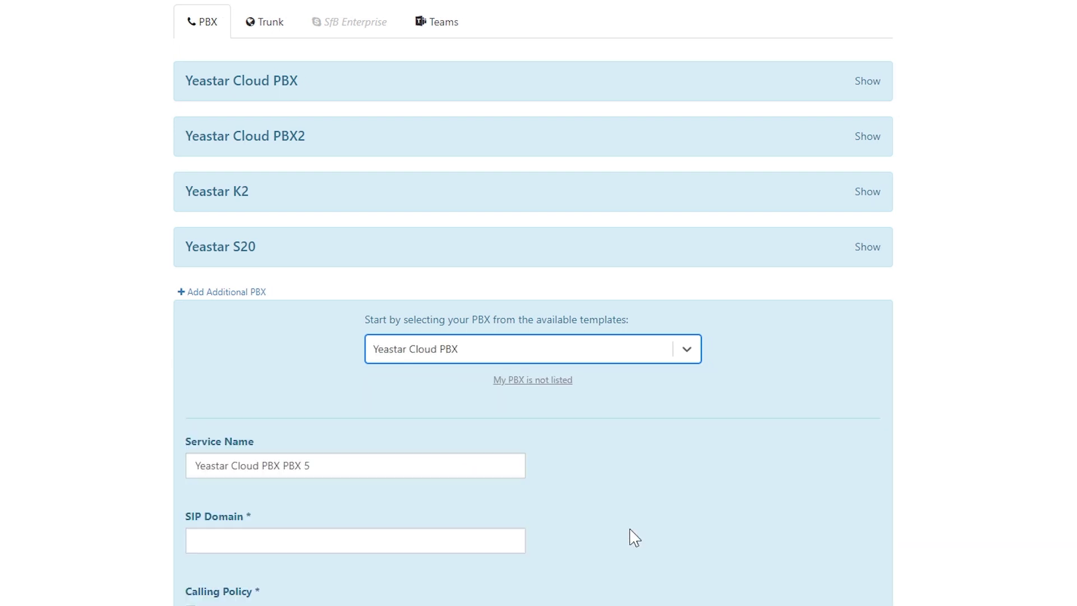
Name it 'Yeastar Cloud PBX for Microsoft Teams' with SIP domain ann1.cn1.yeastarcloud.com and add it
scroll(650, 521, "down", 3)
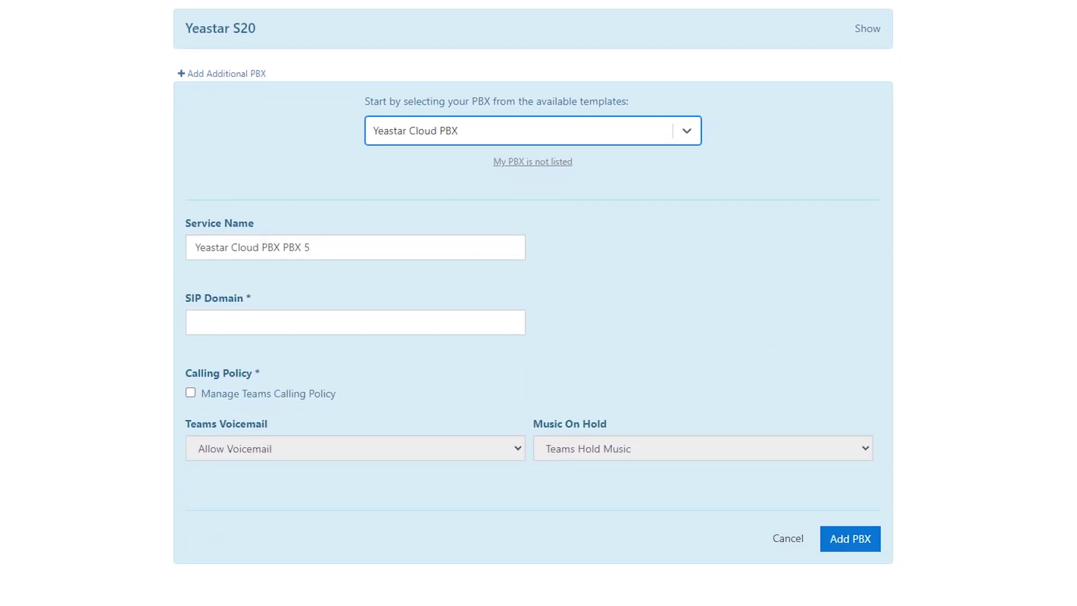
left_click(326, 249)
key("BackSpace")
key("BackSpace")
key("BackSpace")
key("BackSpace")
key("BackSpace")
type("for Microsoft Teams")
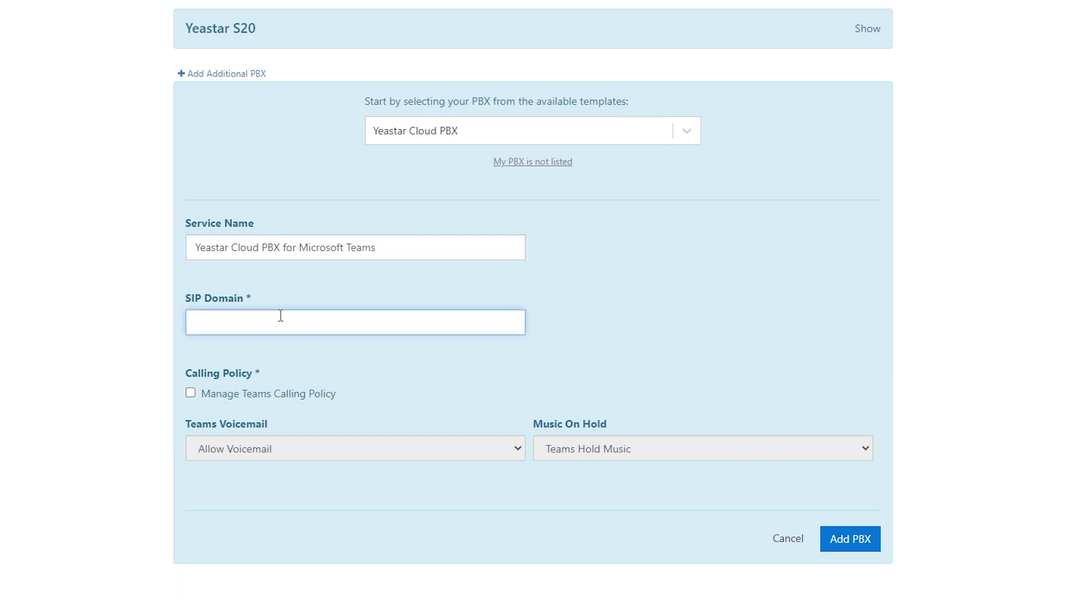
type("ann1.cn1.yeastarcloud.com")
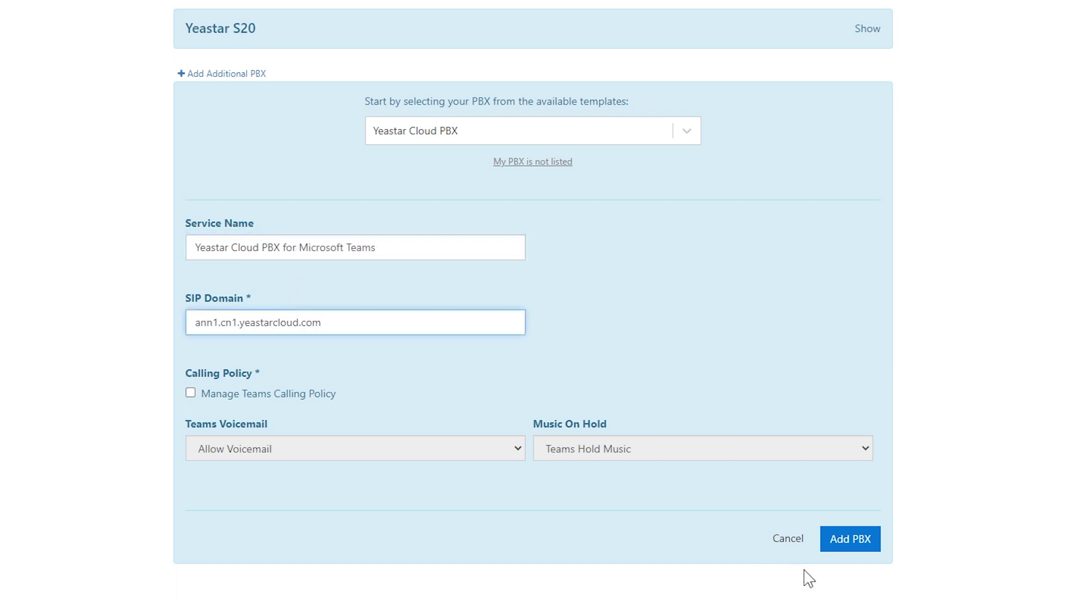
left_click(843, 542)
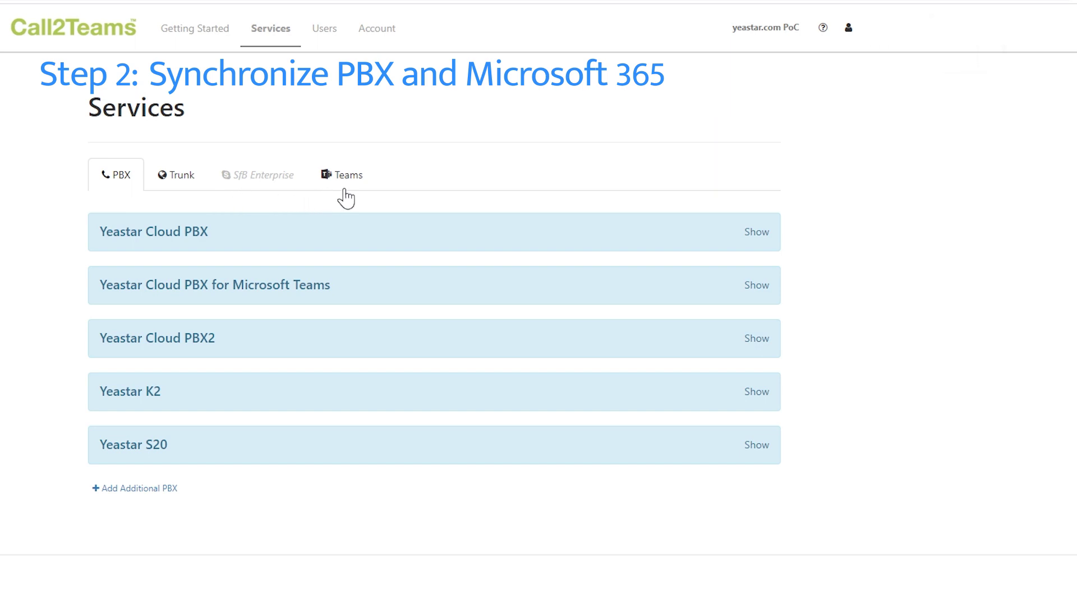
left_click(346, 188)
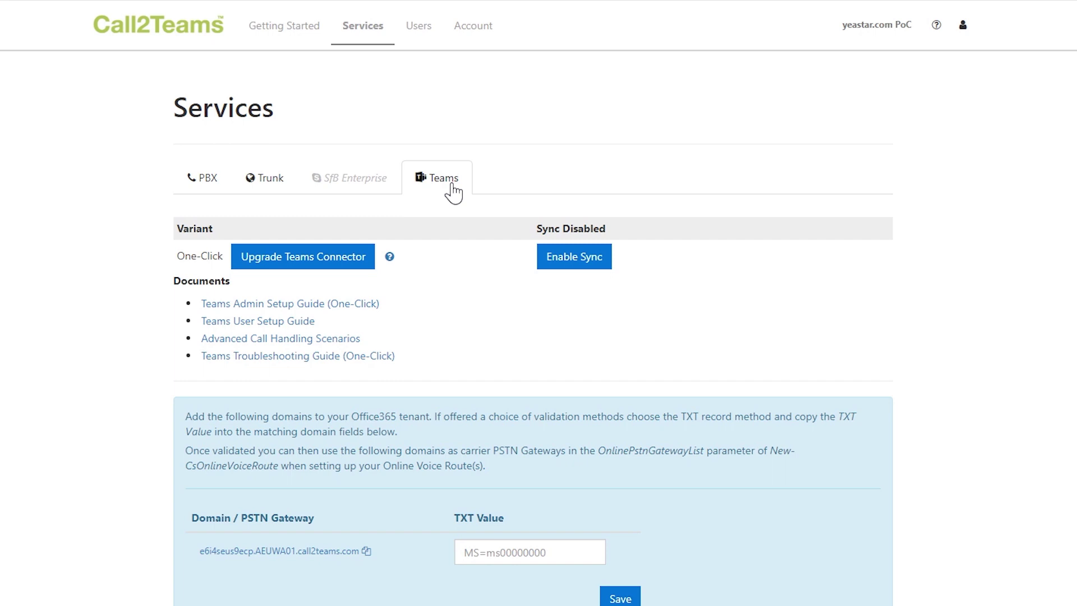
Enable Microsoft 365 sync and sign in with the Teams admin account
left_click(586, 264)
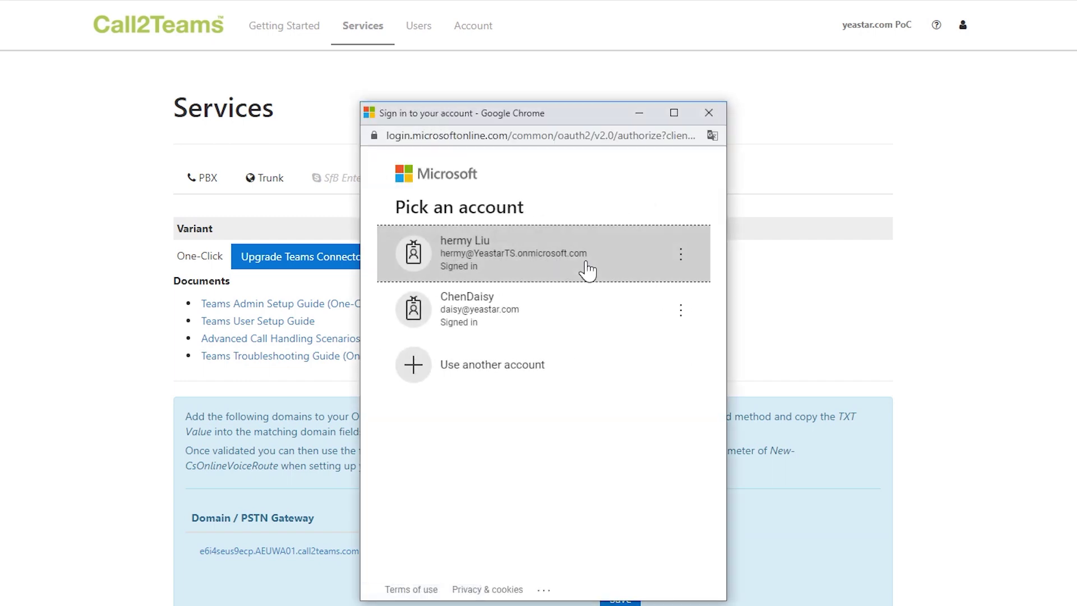
left_click(563, 266)
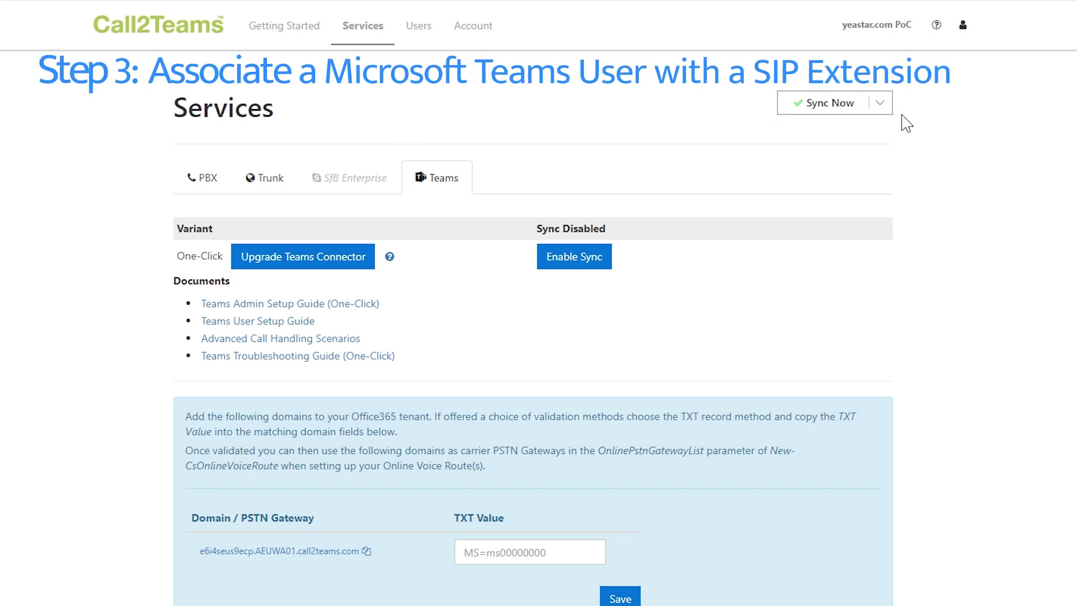
Start a new user mapping, choosing the Teams user and Yeastar Cloud PBX for Microsoft Teams
left_click(426, 36)
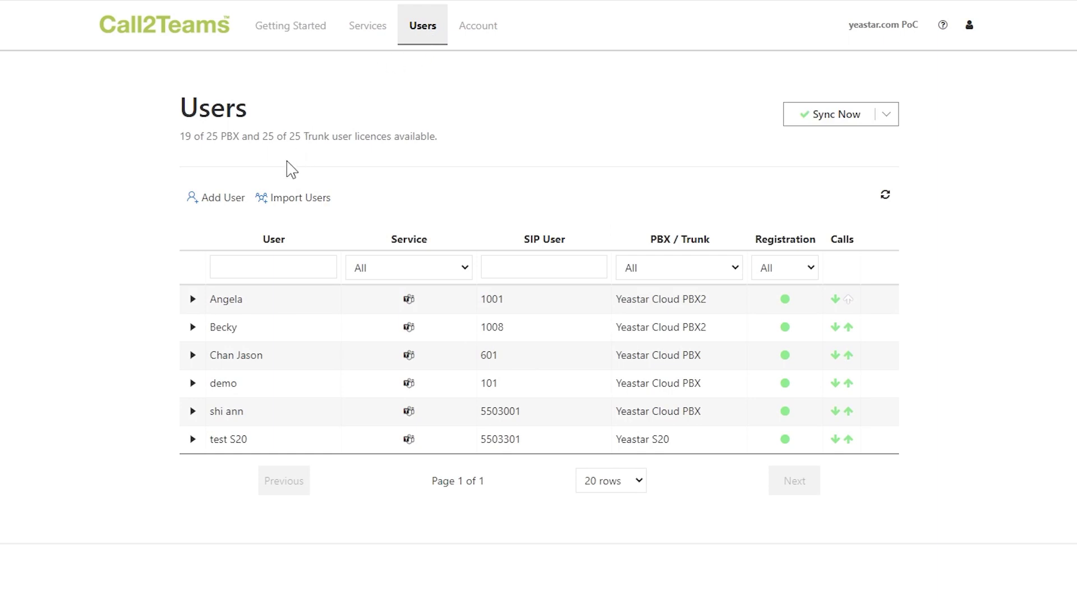
left_click(223, 197)
scroll(479, 267, "down", 1)
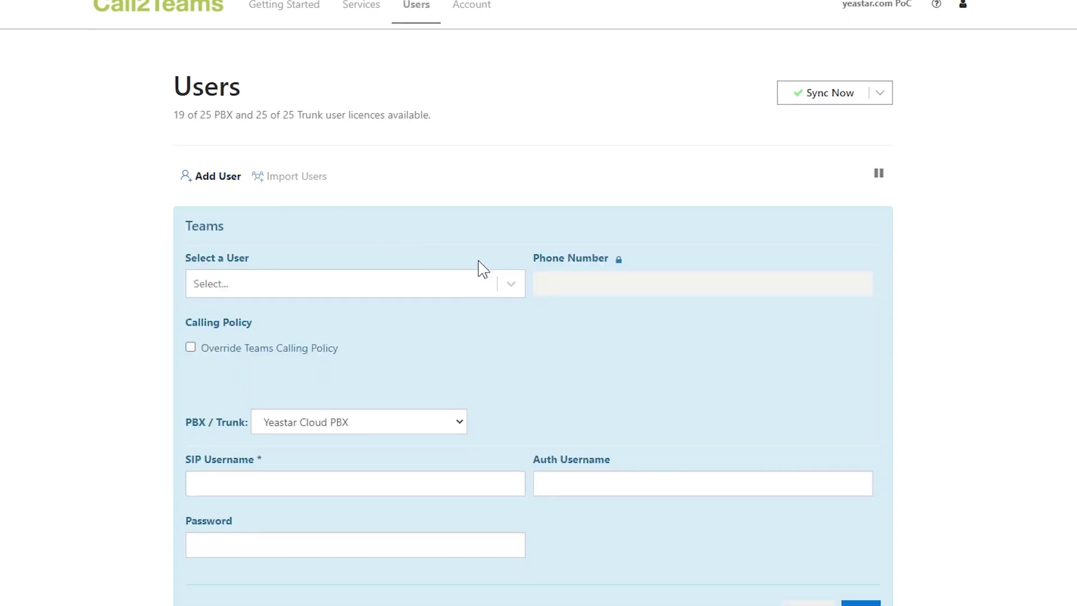
left_click(512, 310)
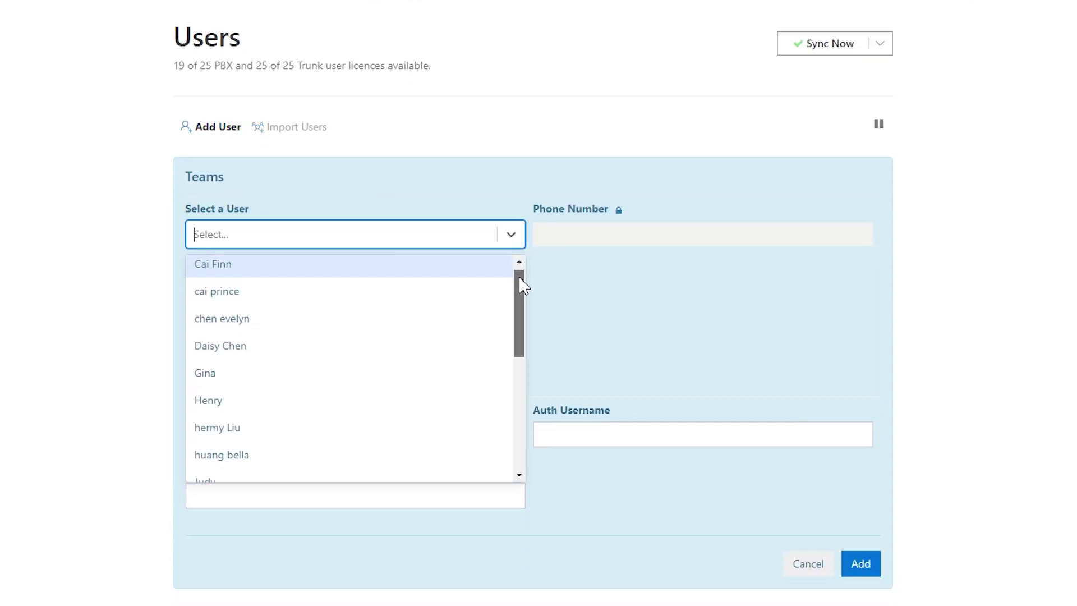
left_click_drag(523, 281, 497, 322)
left_click(410, 339)
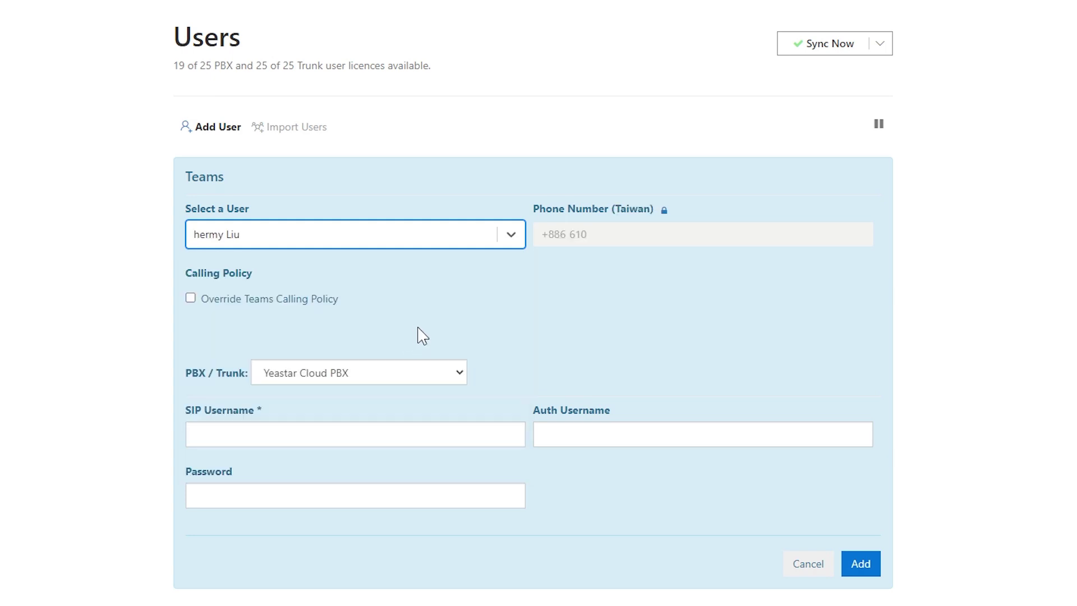
left_click(461, 373)
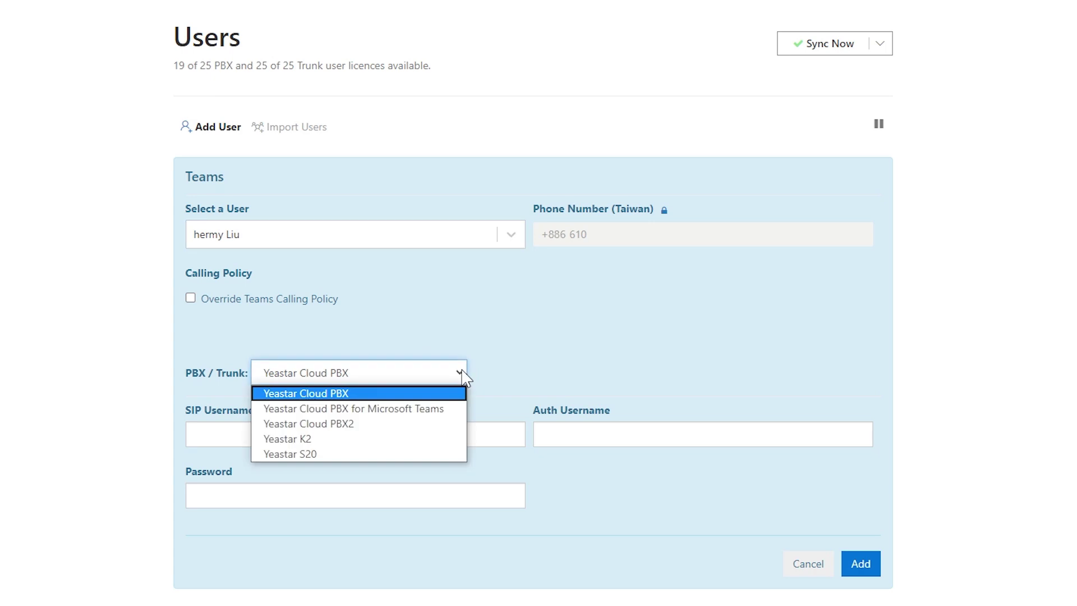
left_click(446, 413)
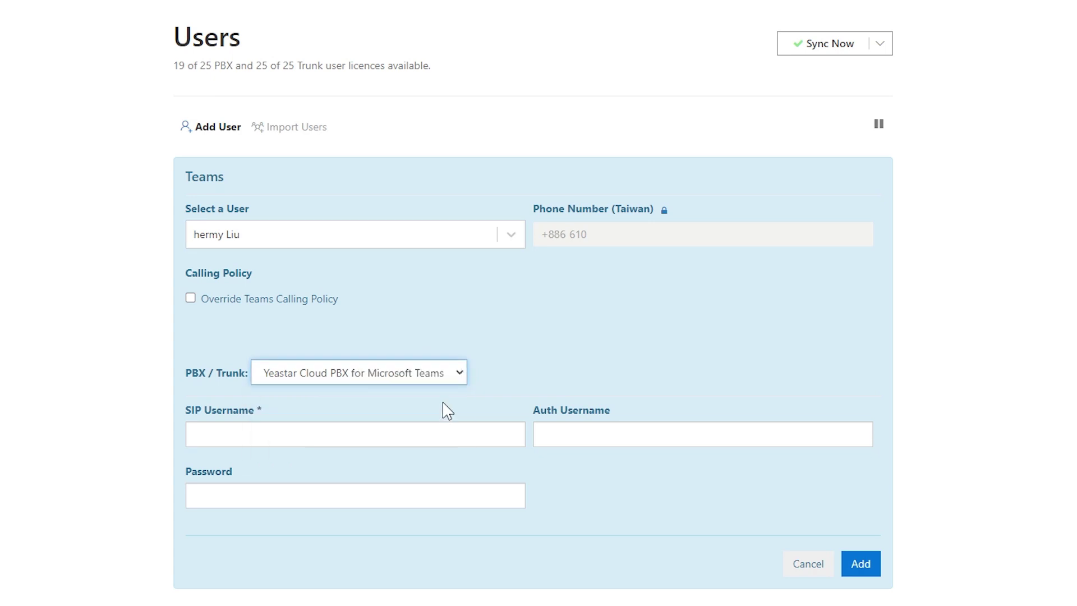
Enter SIP and auth username 100 plus the extension password, then save the mapping
left_click(428, 433)
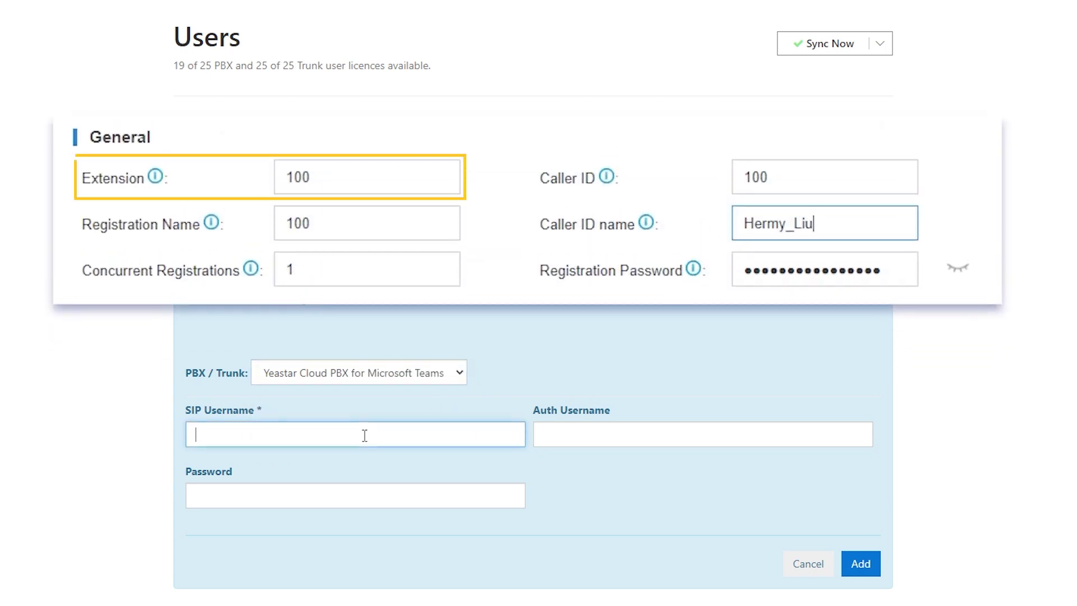
type("100")
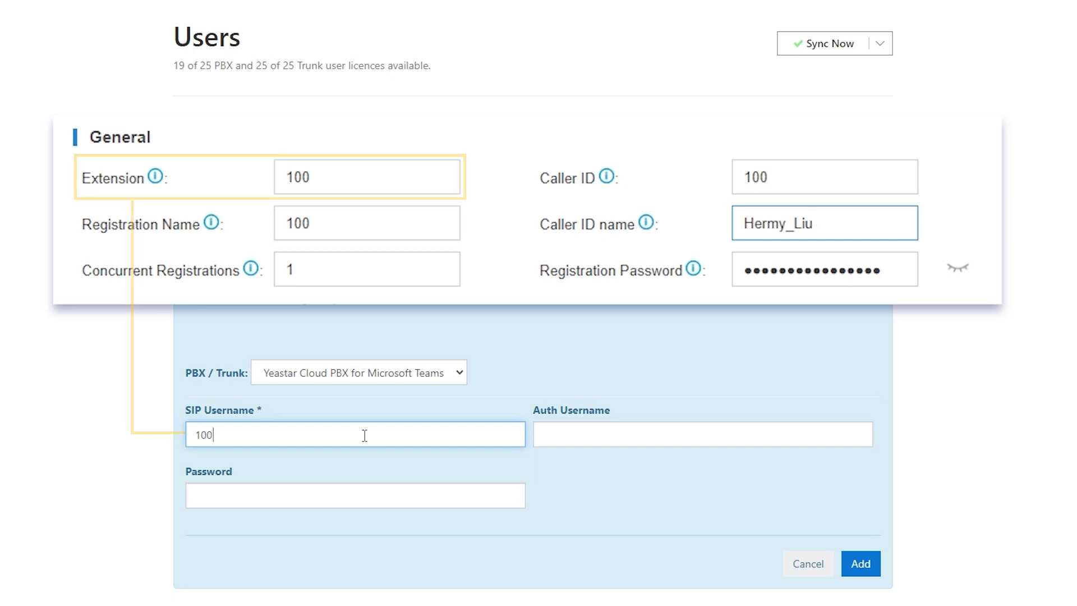
left_click(577, 435)
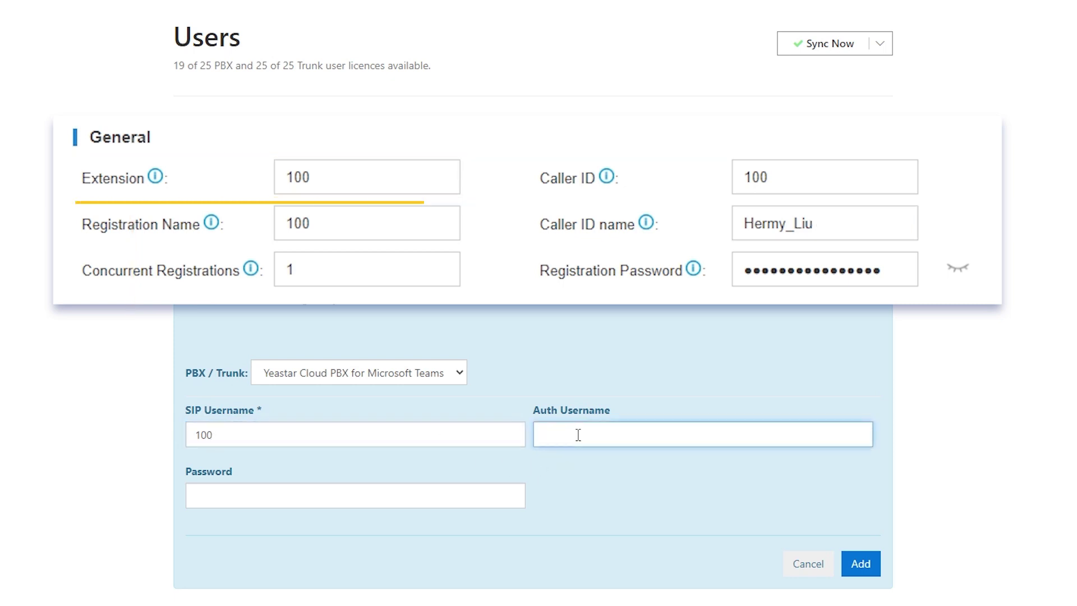
type("100")
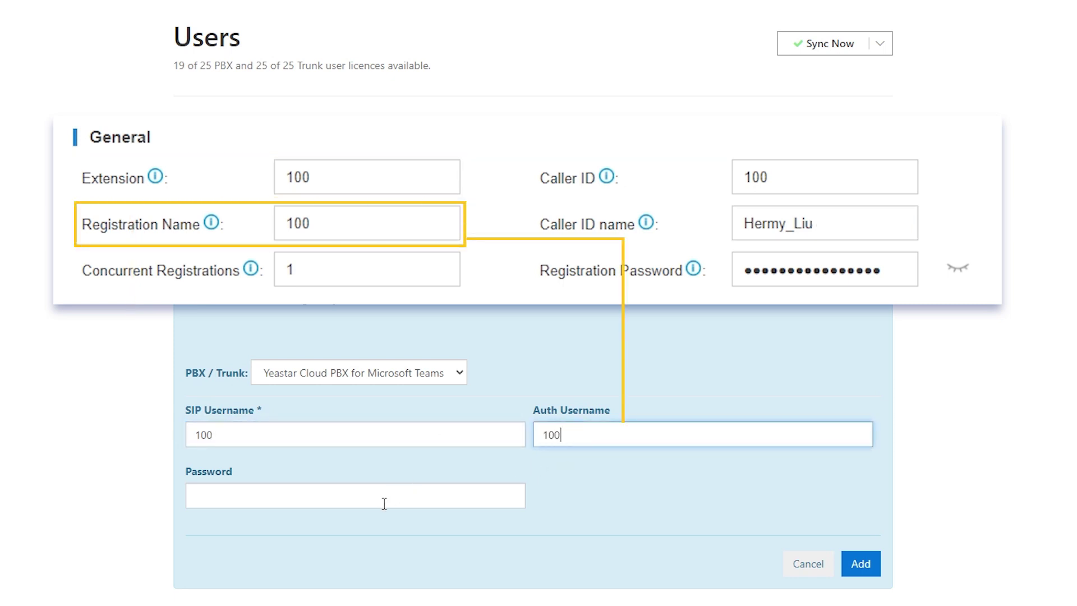
left_click(385, 503)
key("ctrl+v")
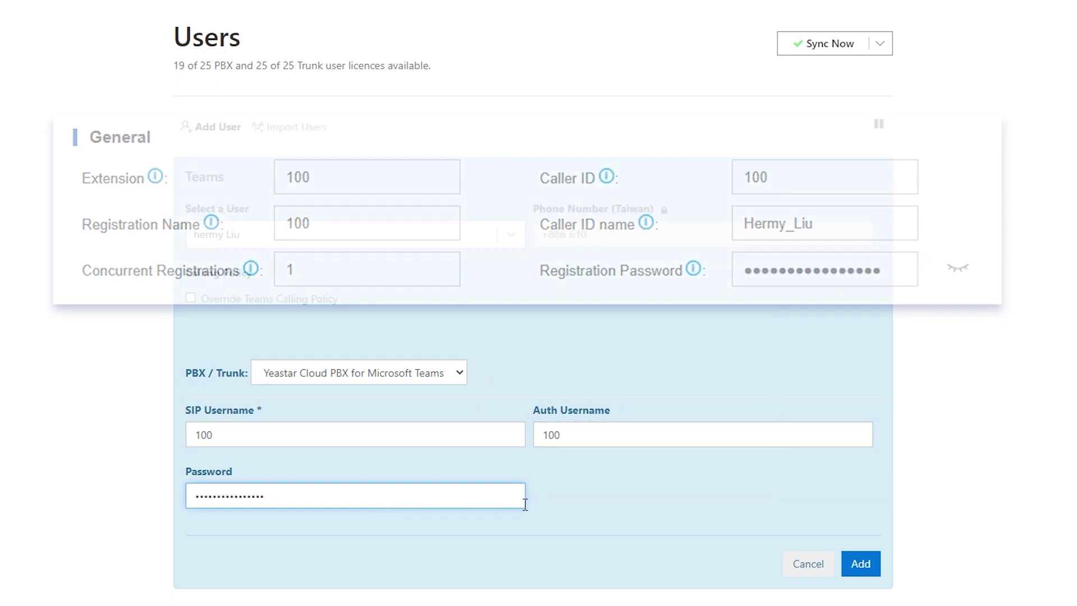
left_click(857, 567)
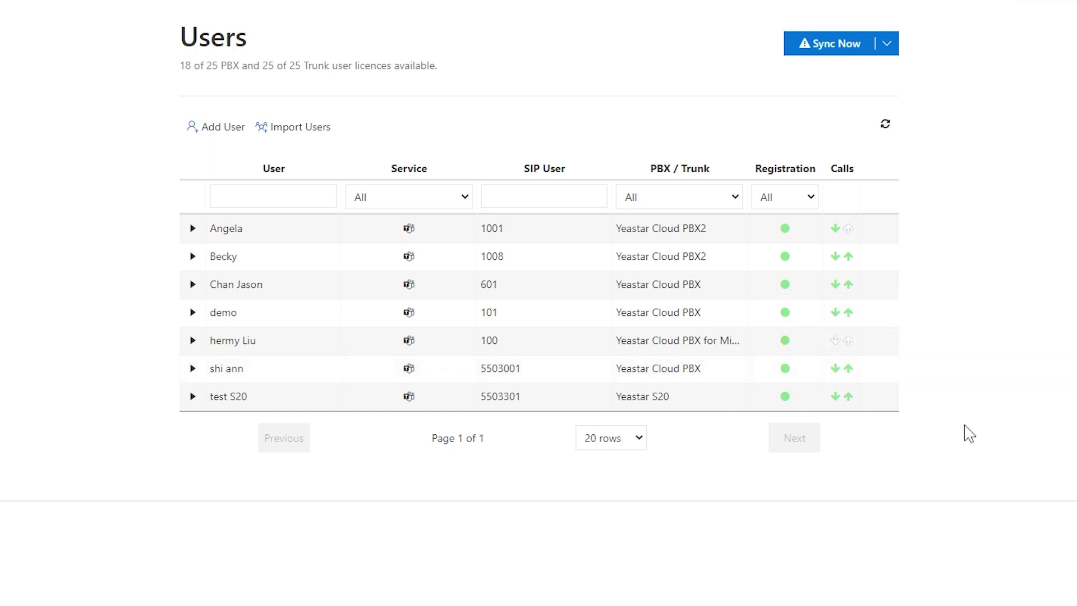
Run Sync Now and authorise it with the Teams admin account
left_click(830, 45)
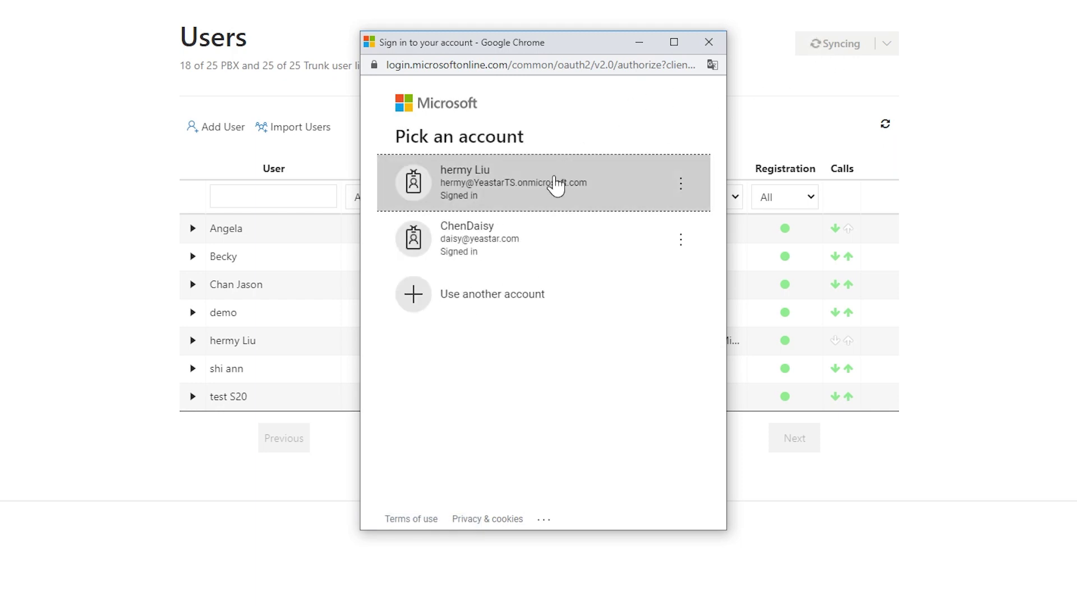
left_click(552, 191)
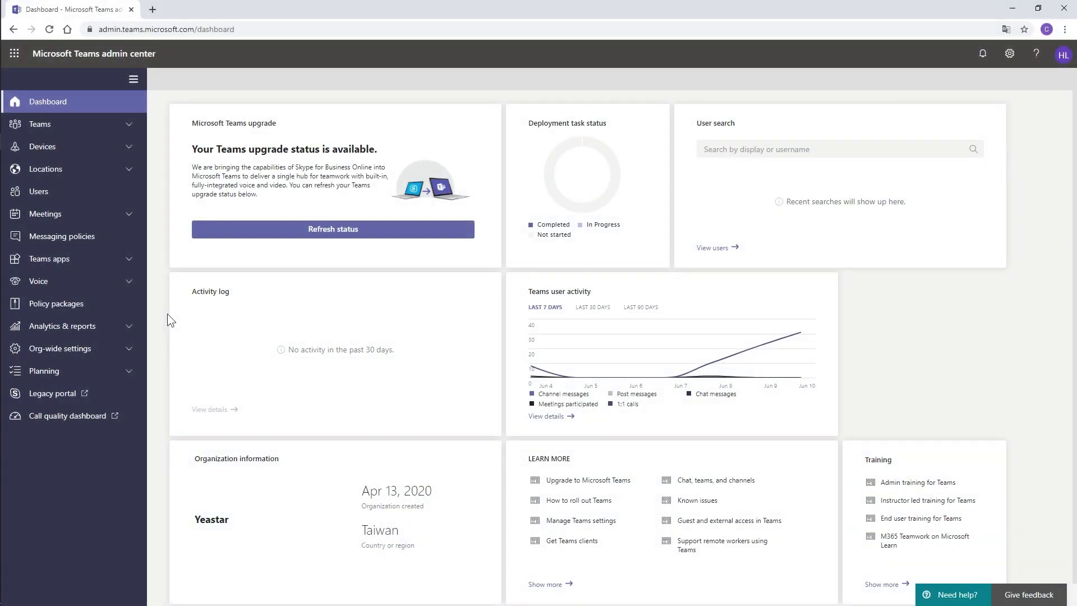
Open the Global (Org-wide default) dial plan from Voice > Dial plans
left_click(116, 284)
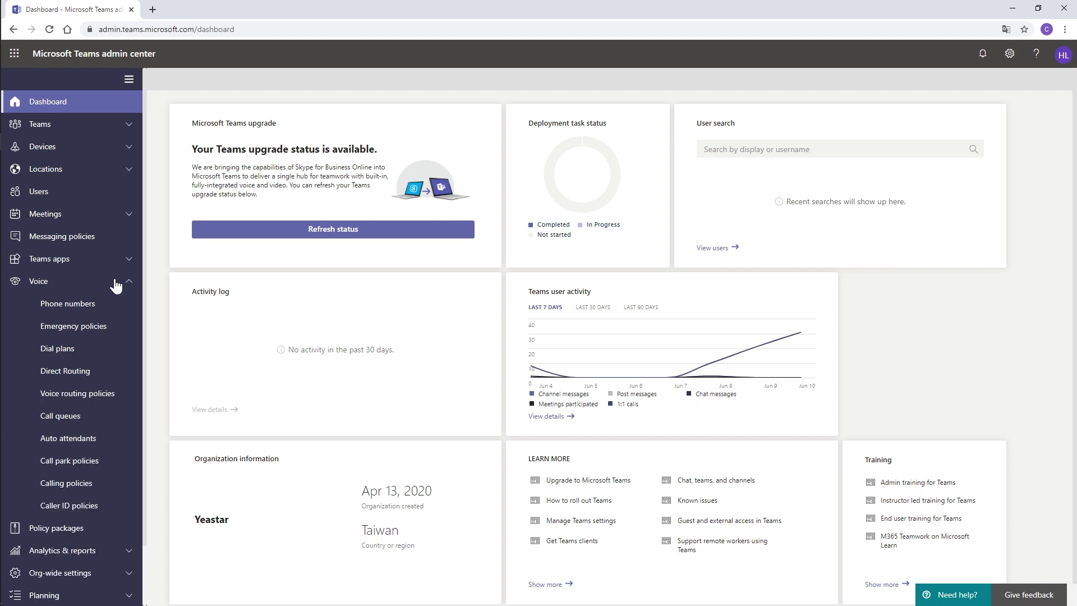
left_click(71, 349)
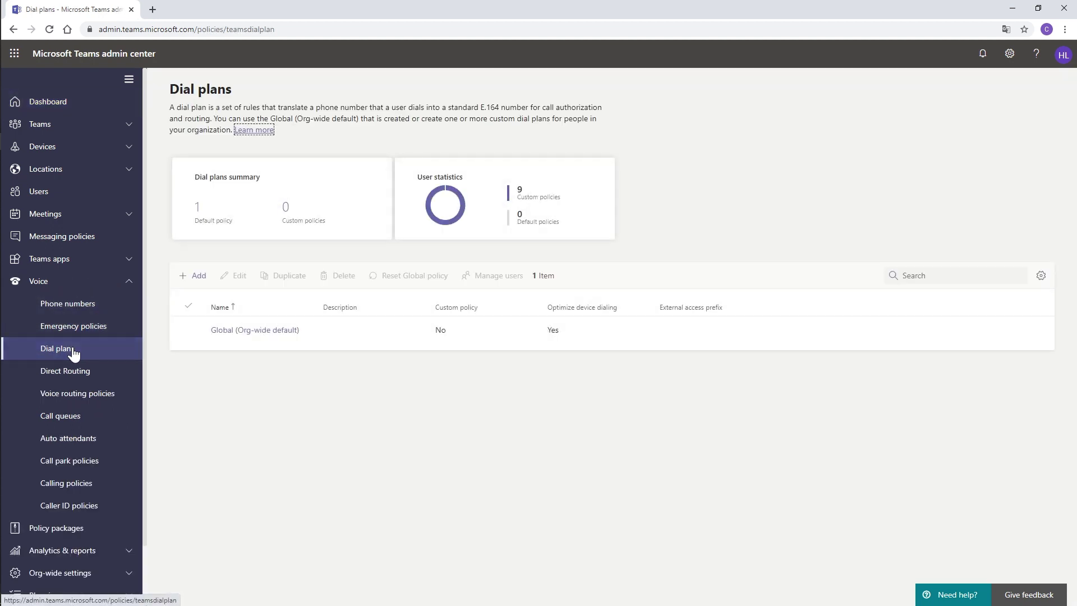
left_click(257, 330)
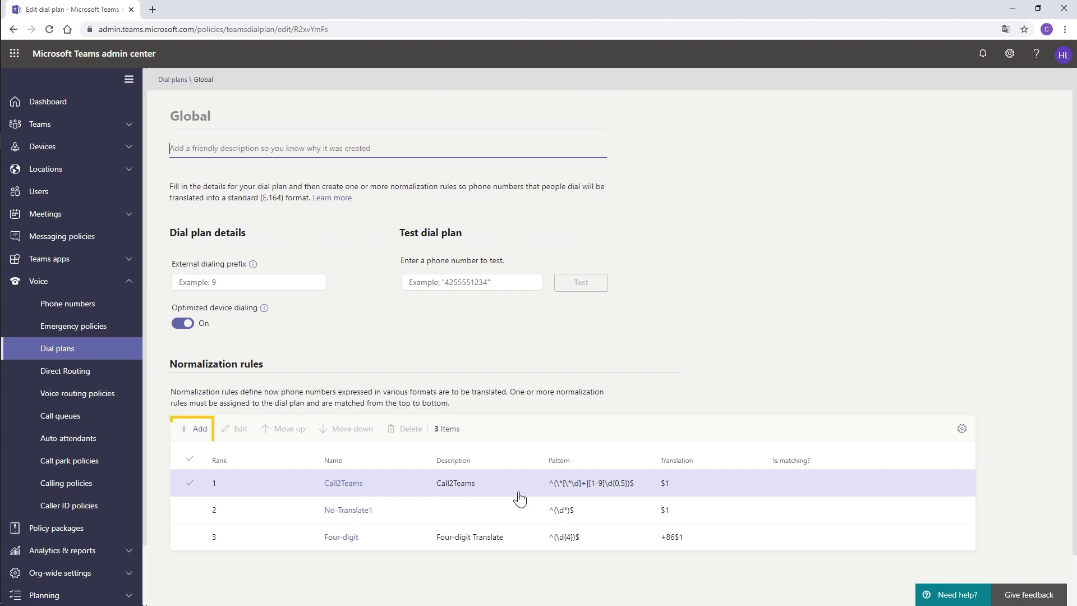
Define regex rule toYeastar_Cloud_PBX, ^(\d*)$ translated to $1, and test it with 5503309
left_click(197, 428)
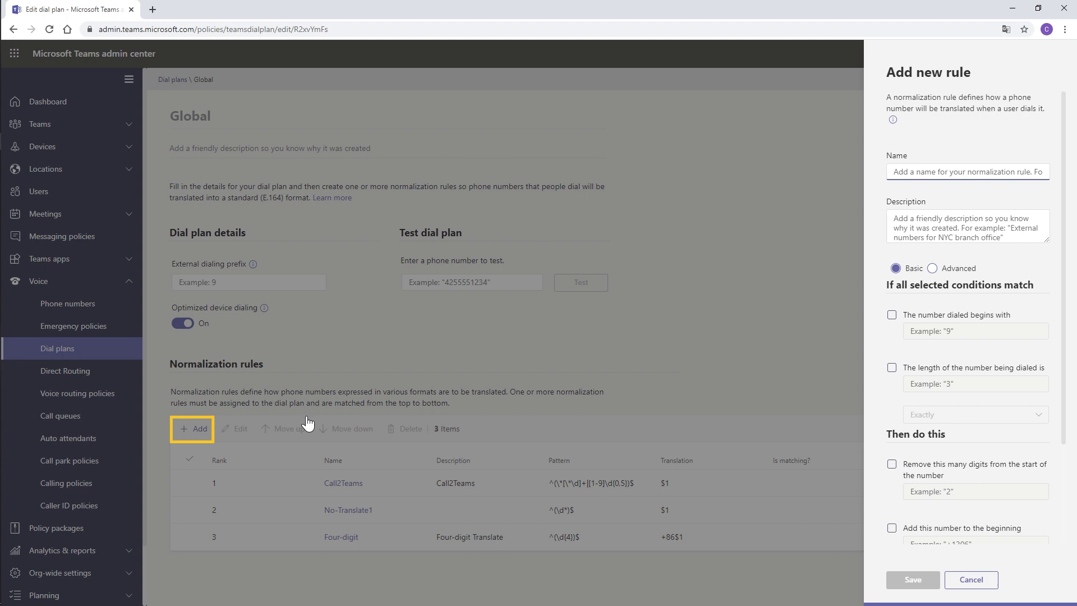
type("toYeastar_Cloud_PBX")
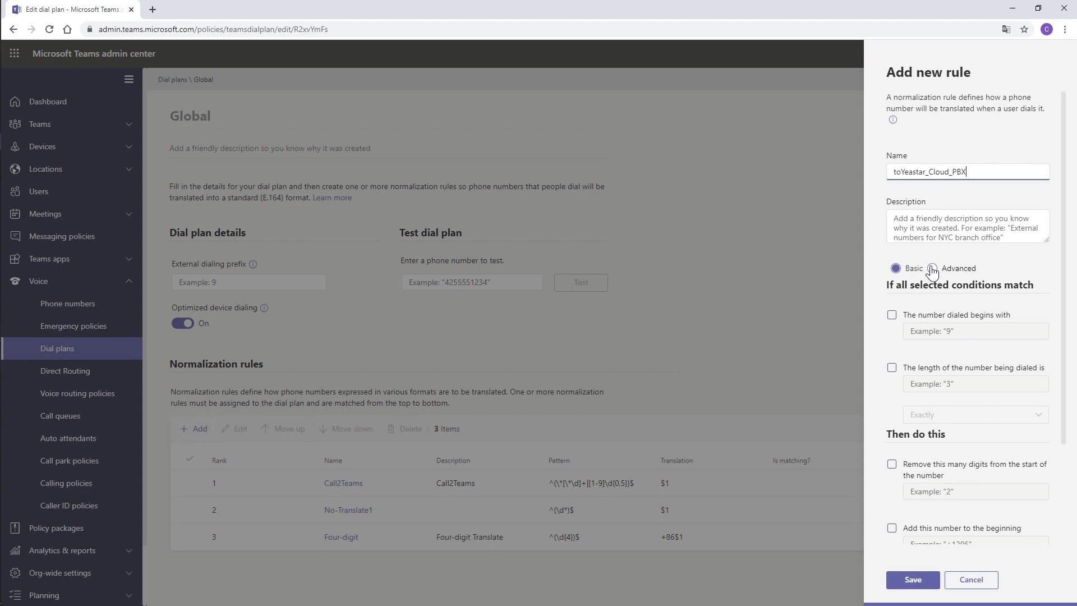
left_click(932, 270)
left_click(920, 339)
type("^(\\d*)$")
left_click(935, 427)
type("$")
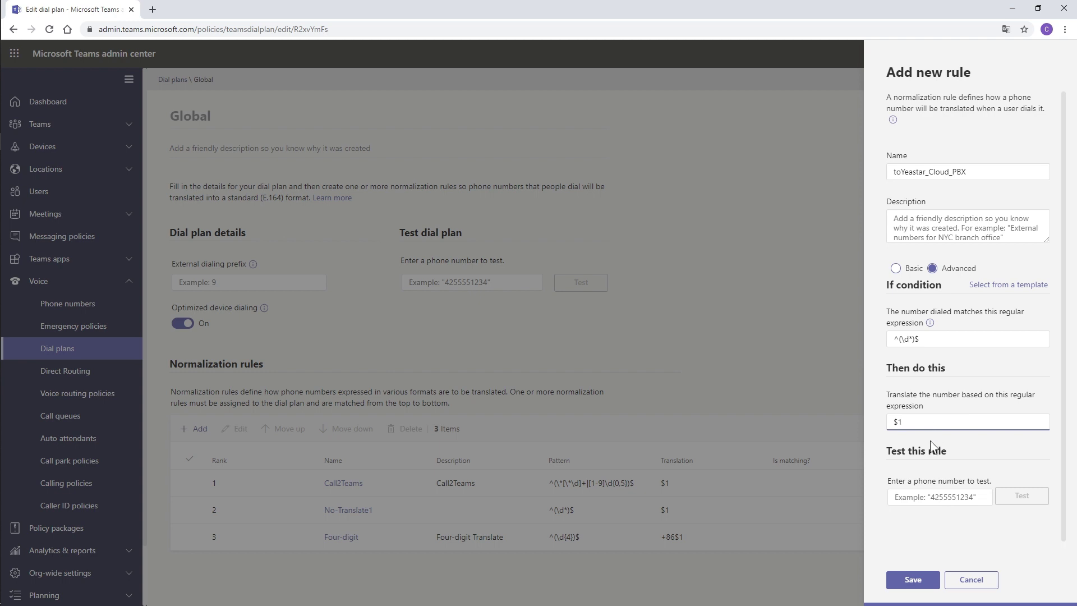
left_click(931, 445)
left_click(933, 497)
type("5503309")
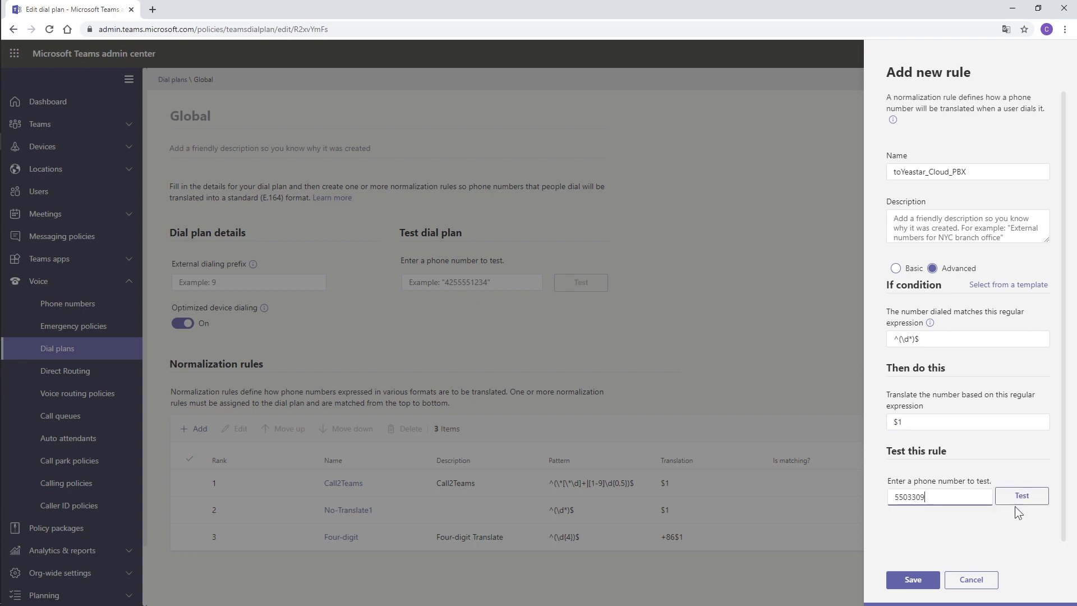
left_click(1019, 501)
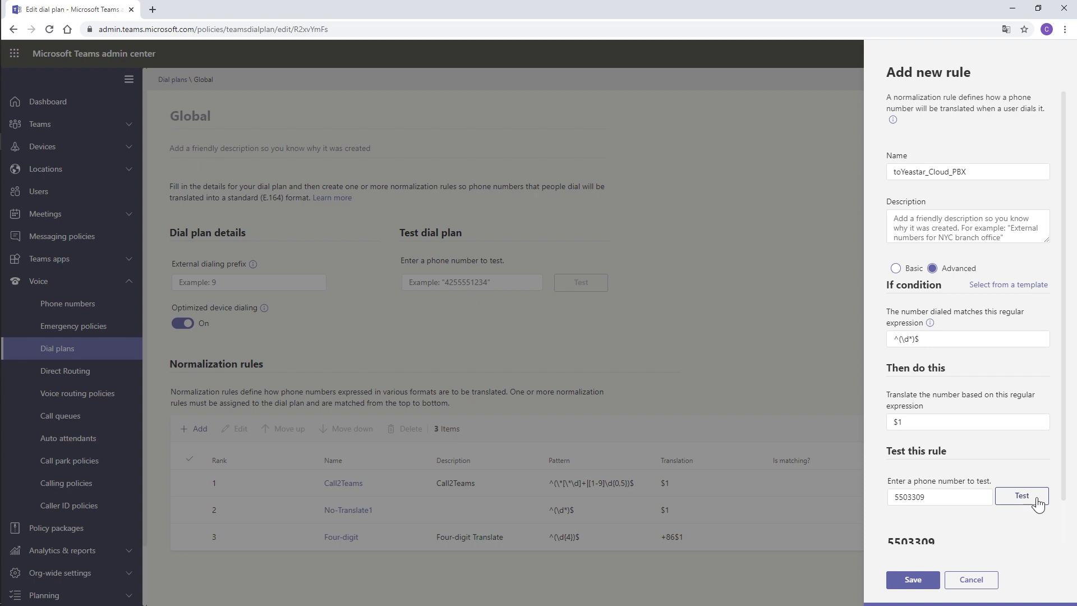
Save the toYeastar_Cloud_PBX rule and move it up the rank order
scroll(1065, 483, "down", 2)
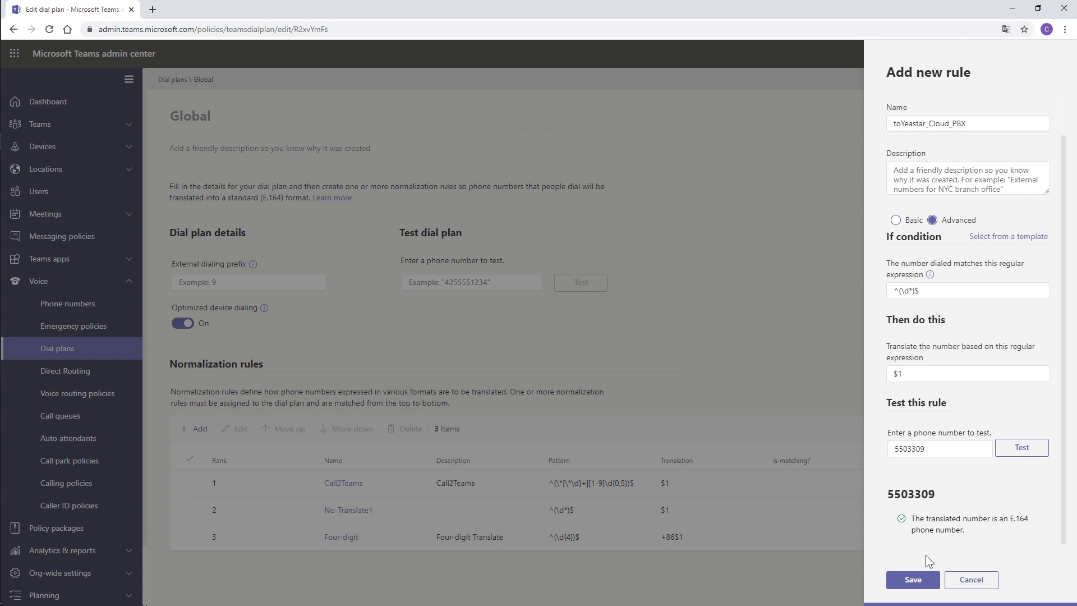
left_click(913, 579)
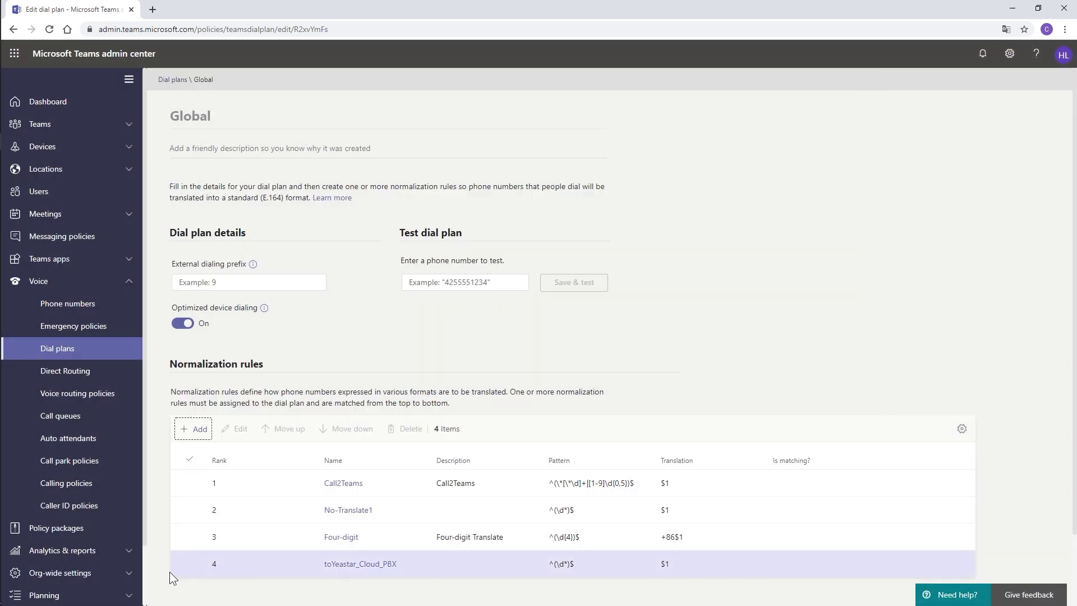
left_click(187, 568)
left_click(289, 430)
left_click(289, 430)
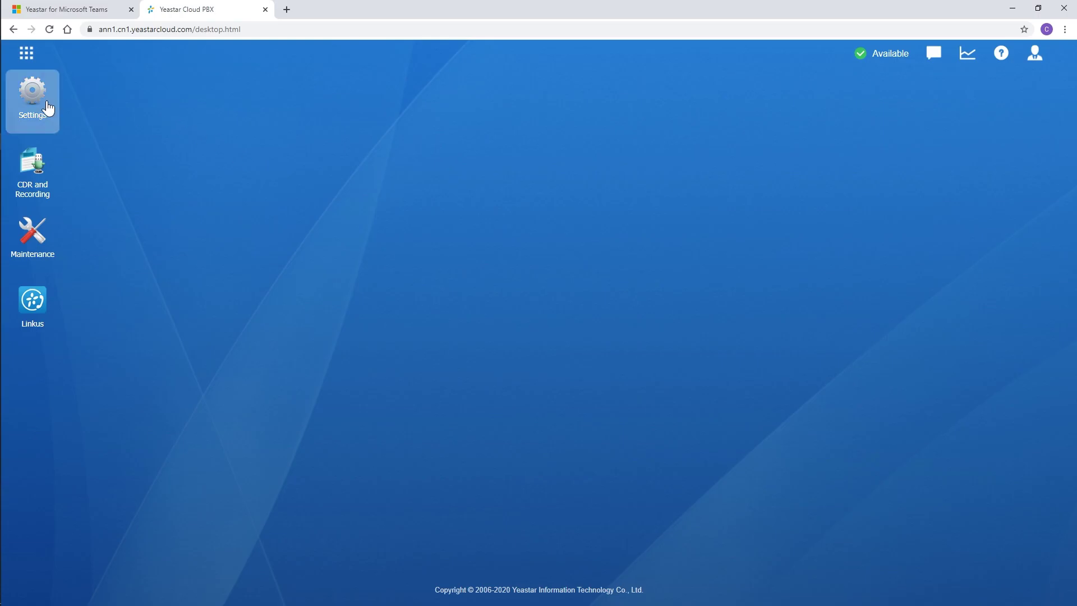
Add extension 100 to the domestic_calls outbound route's members and save the route
left_click(34, 94)
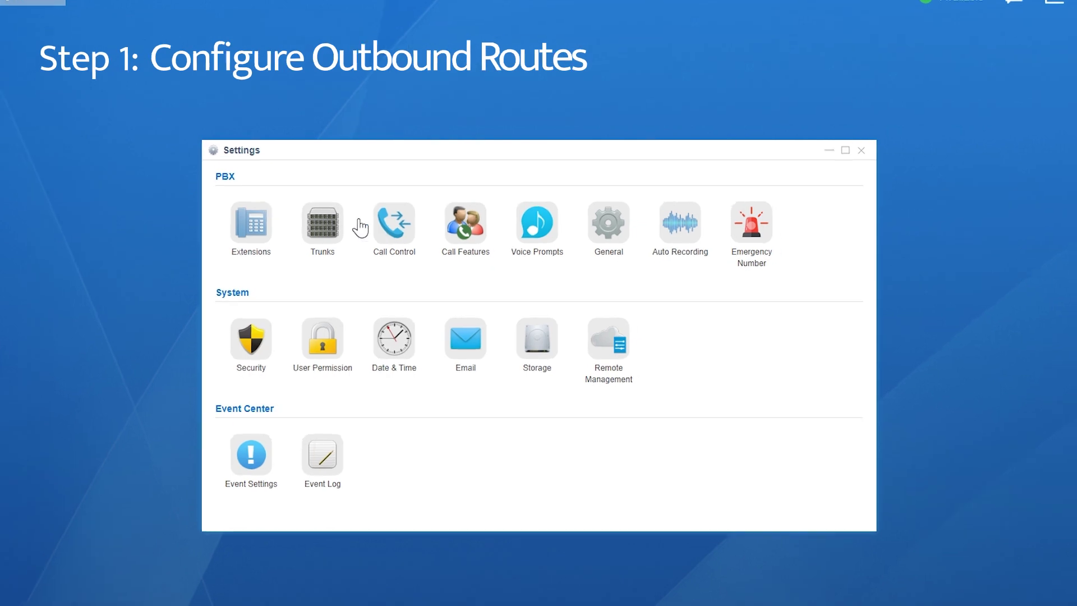
left_click(376, 222)
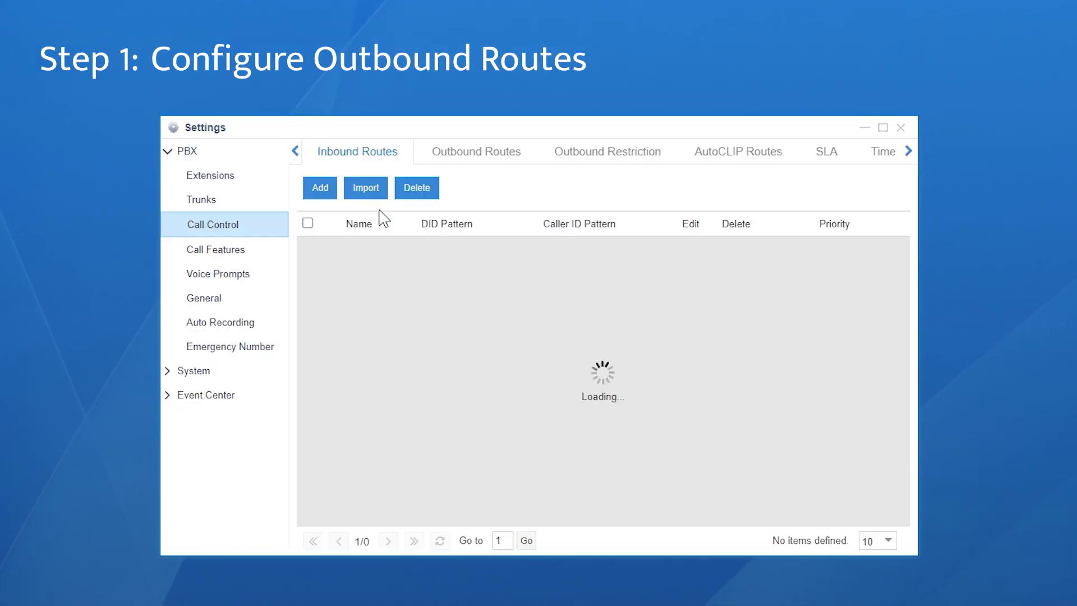
left_click(482, 158)
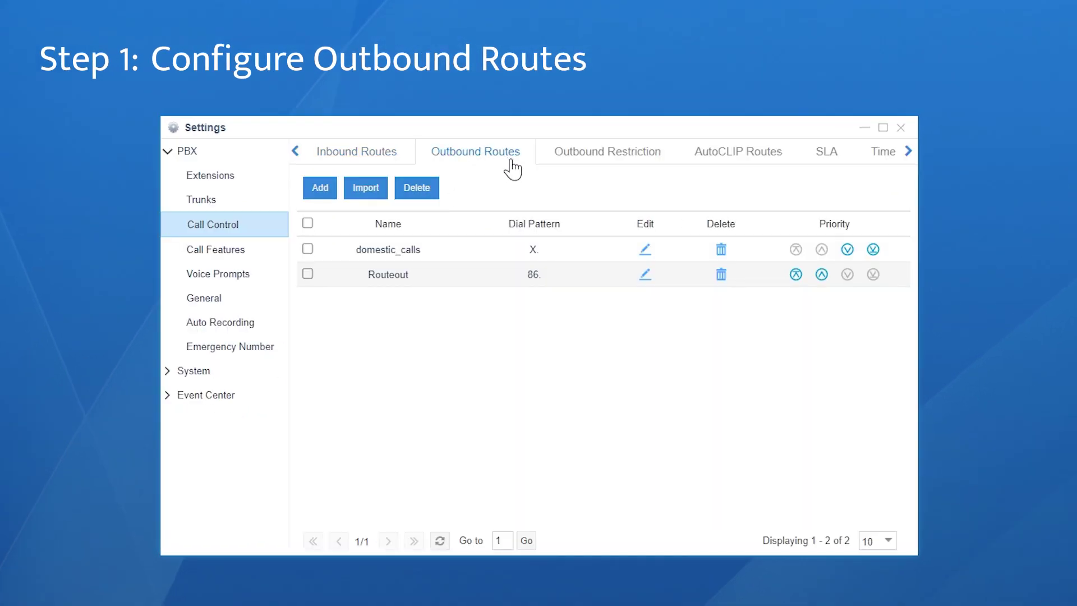
left_click(646, 249)
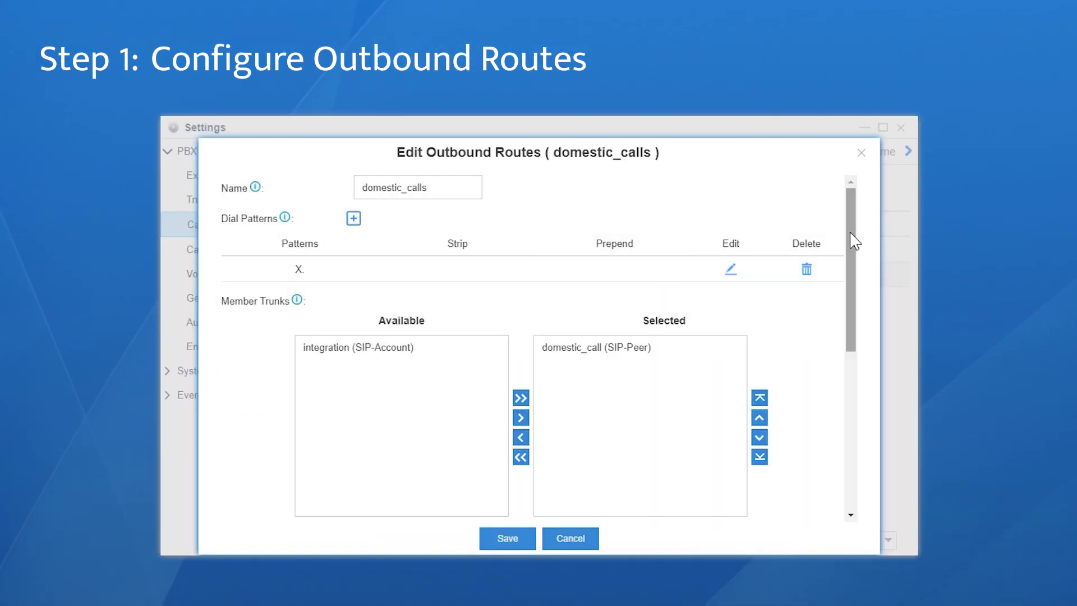
left_click_drag(851, 240, 851, 425)
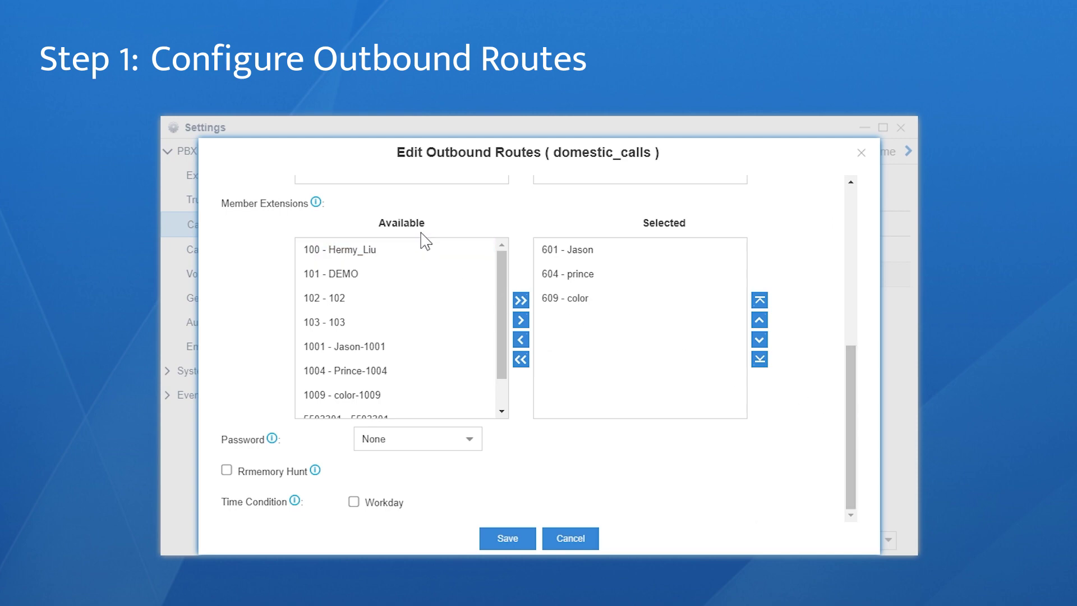
double_click(421, 249)
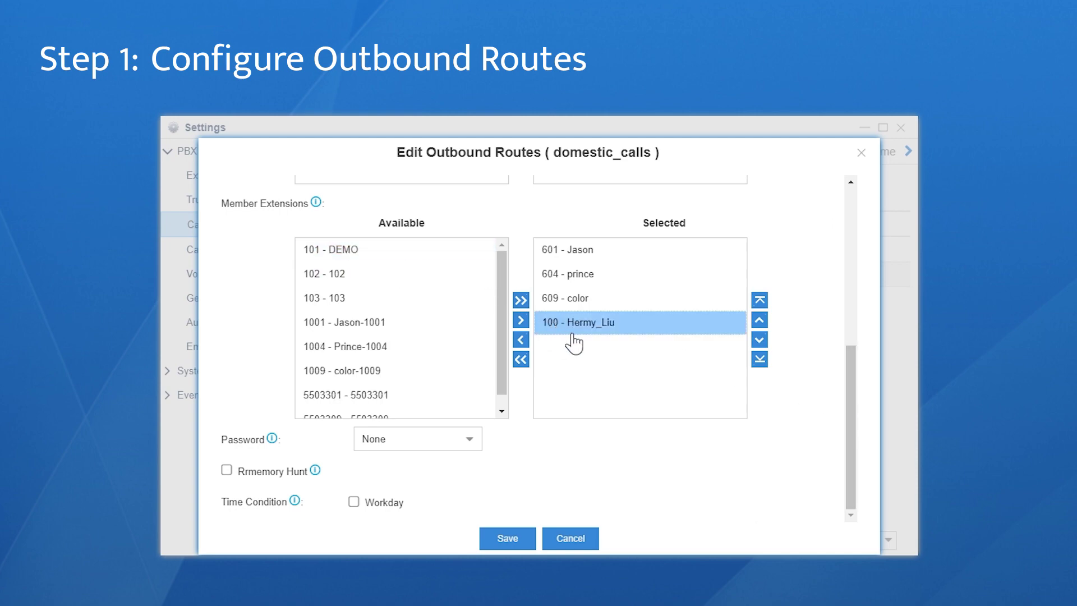
left_click(526, 539)
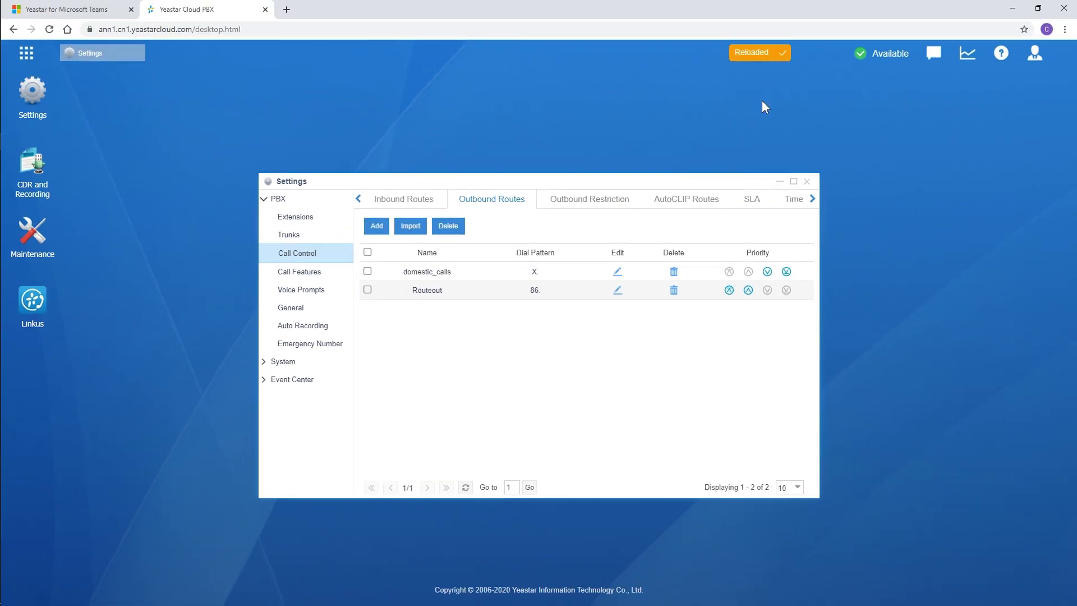
left_click(410, 200)
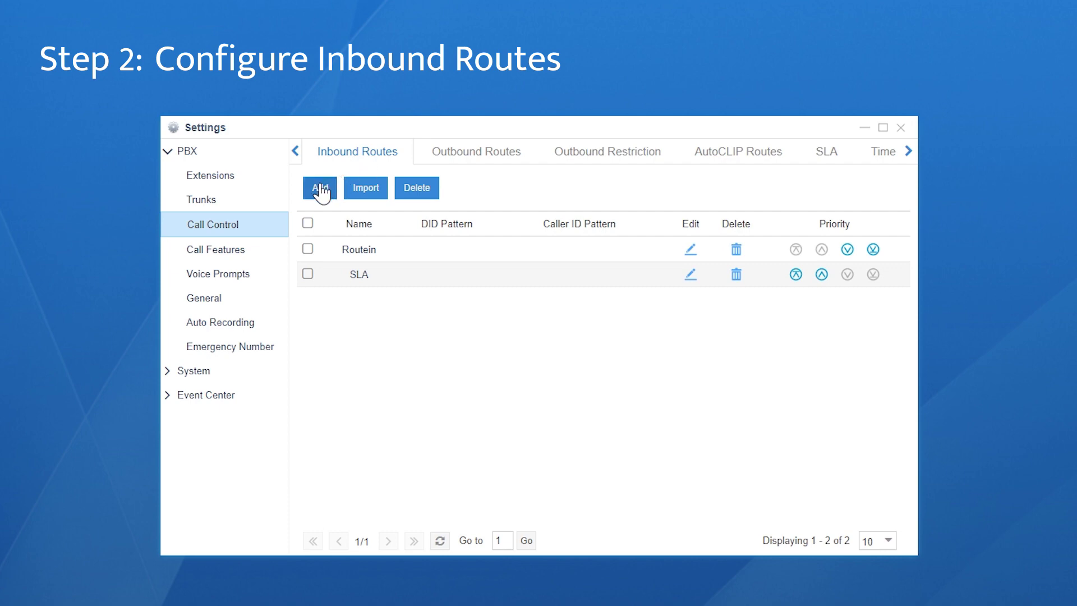
Start a new inbound route named 'toHermy' using the domestic_call trunk
left_click(320, 187)
left_click(369, 187)
type("toHermy")
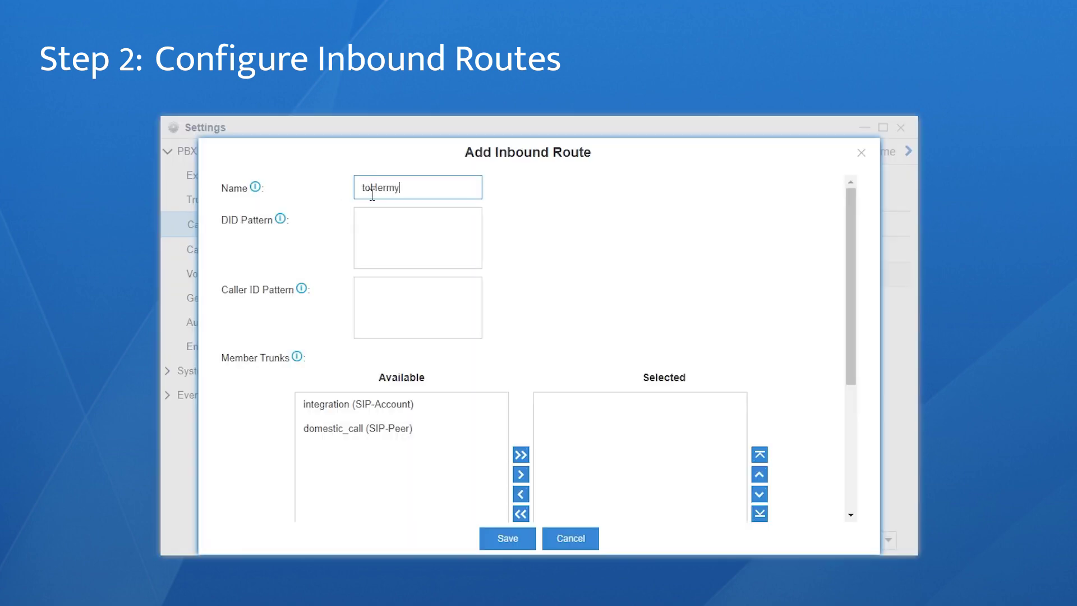
left_click_drag(850, 267, 846, 376)
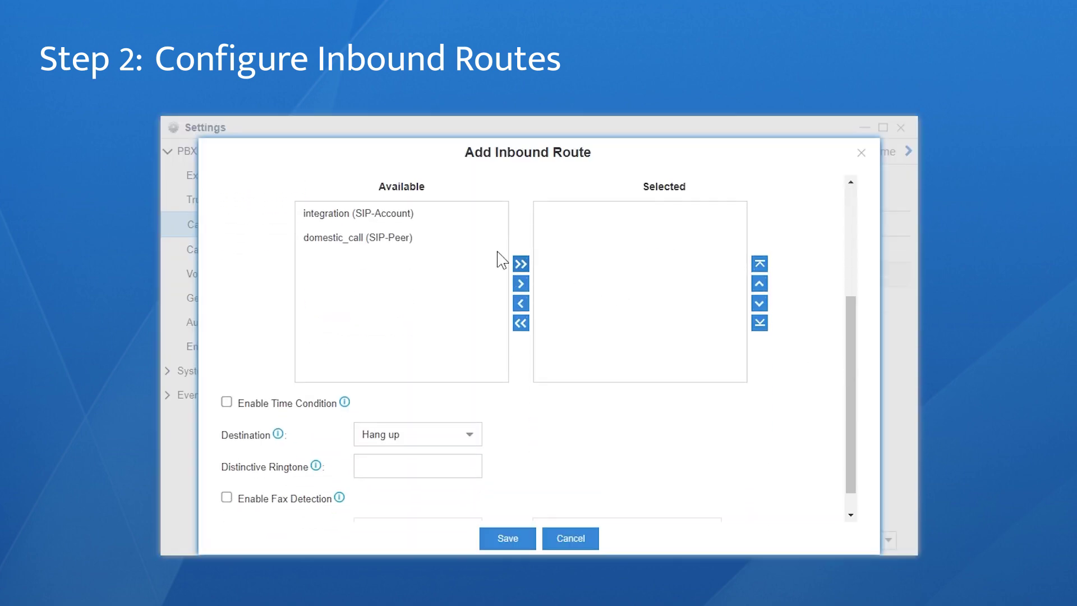
left_click(421, 239)
double_click(419, 239)
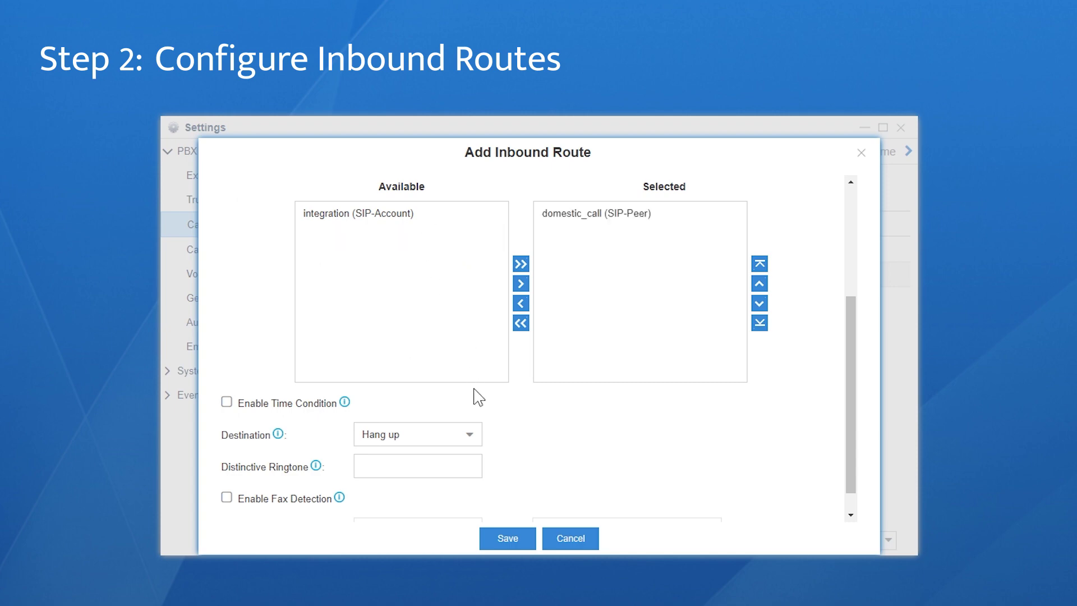
Set the route's destination to Extension 100 and save the inbound route
left_click(473, 436)
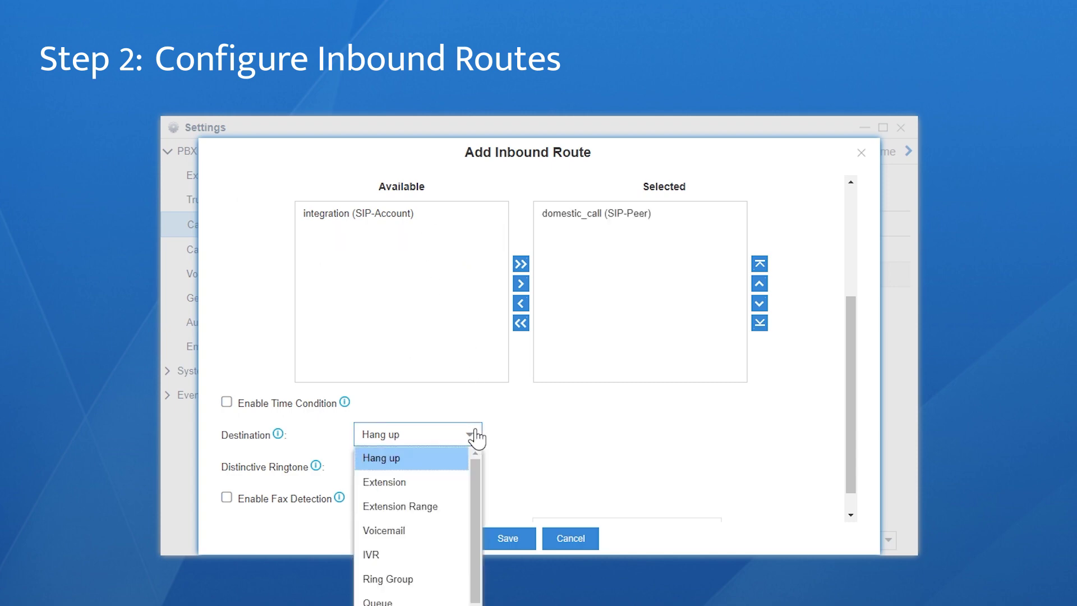
left_click(440, 486)
left_click(599, 466)
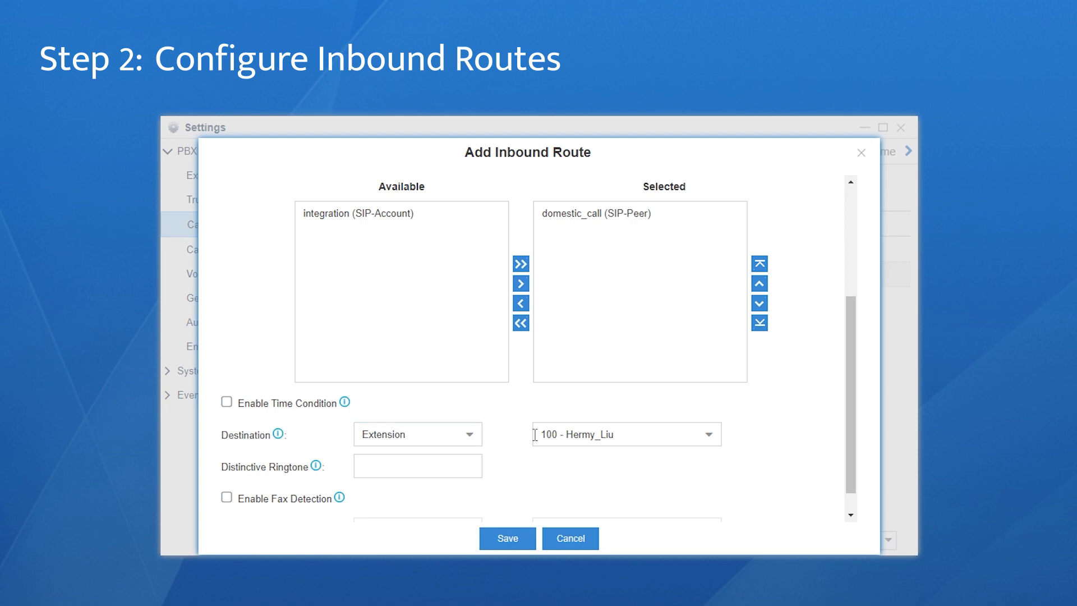
left_click(473, 435)
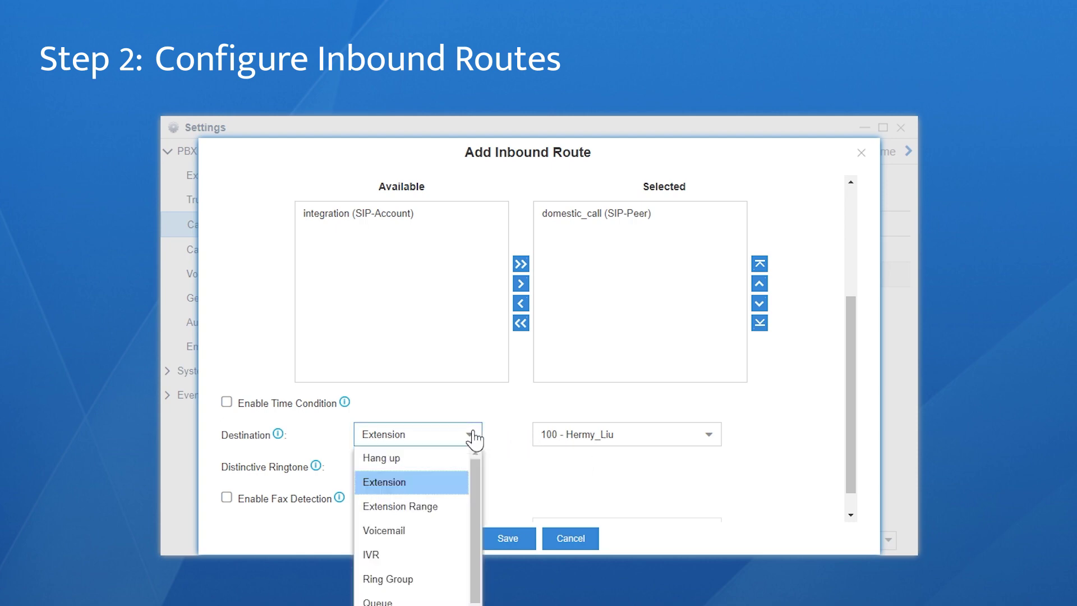
left_click_drag(474, 471, 471, 535)
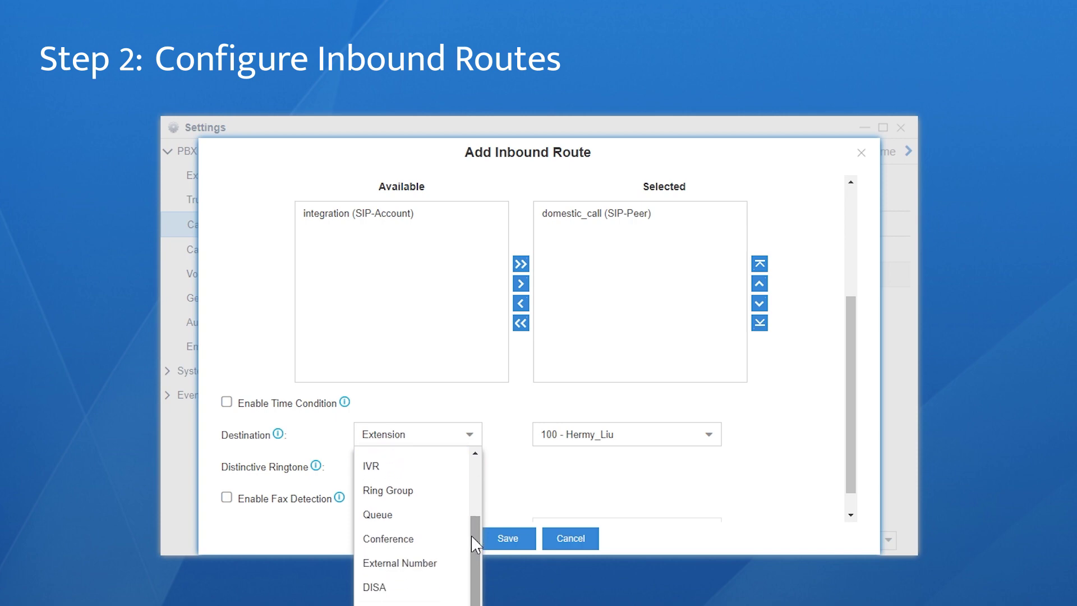
left_click(516, 460)
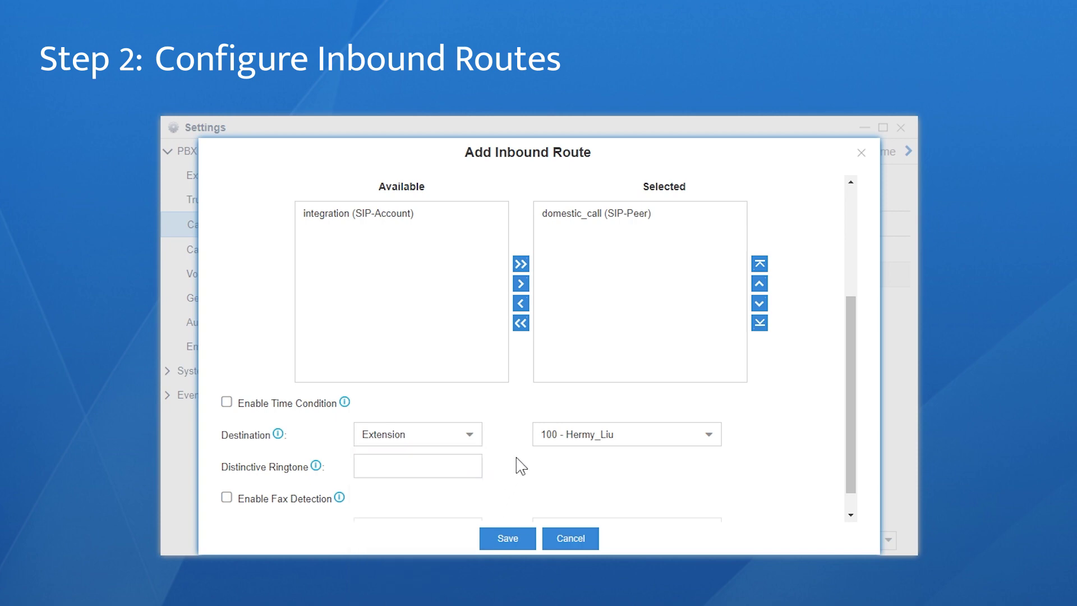
left_click(508, 538)
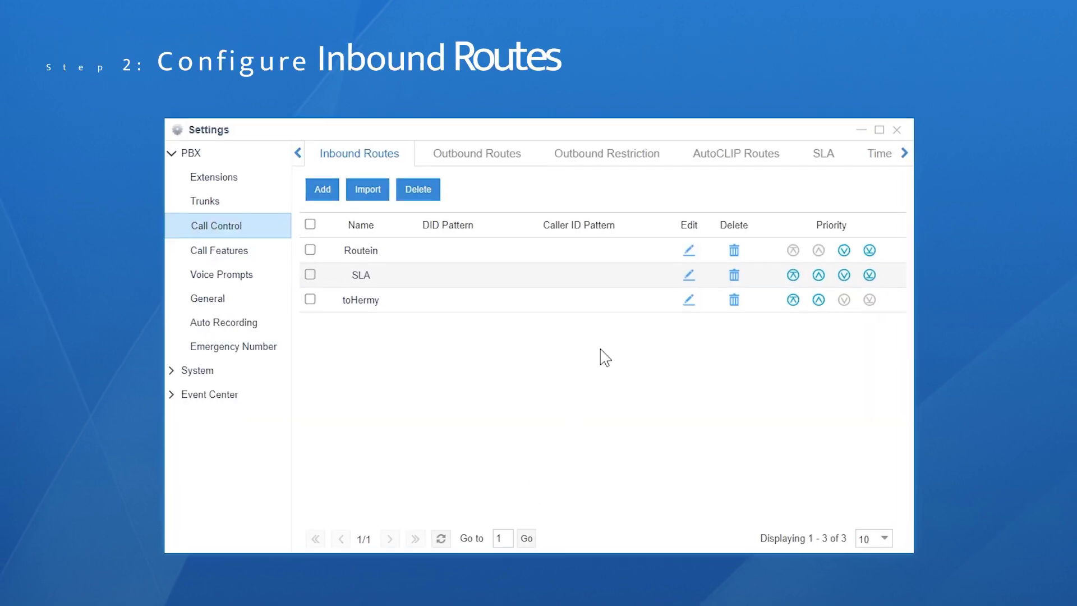
left_click(773, 54)
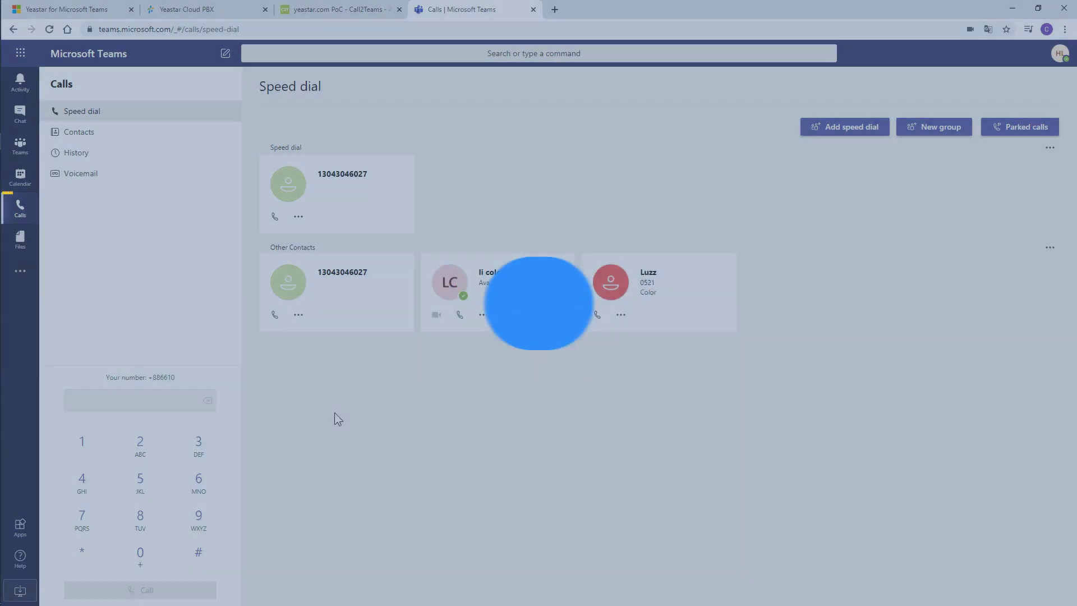
left_click(158, 398)
type("5503309")
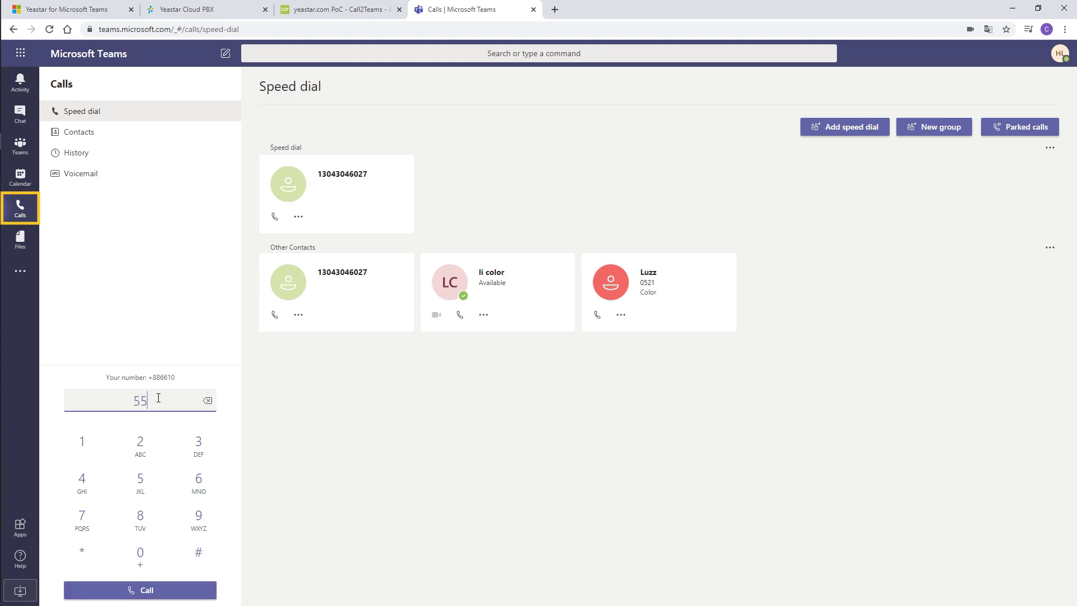
left_click(159, 590)
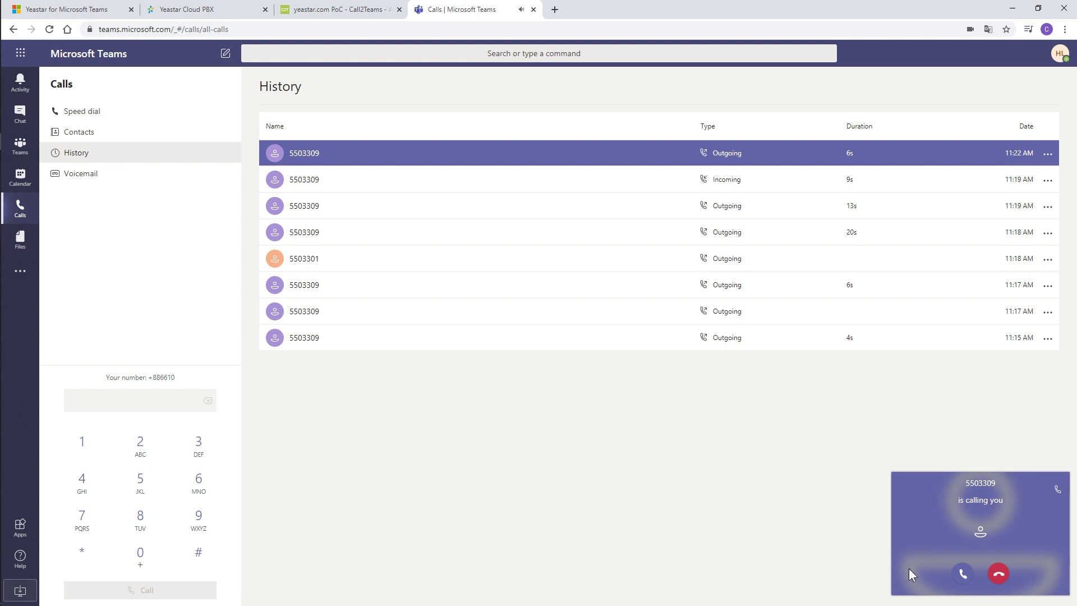
left_click(961, 573)
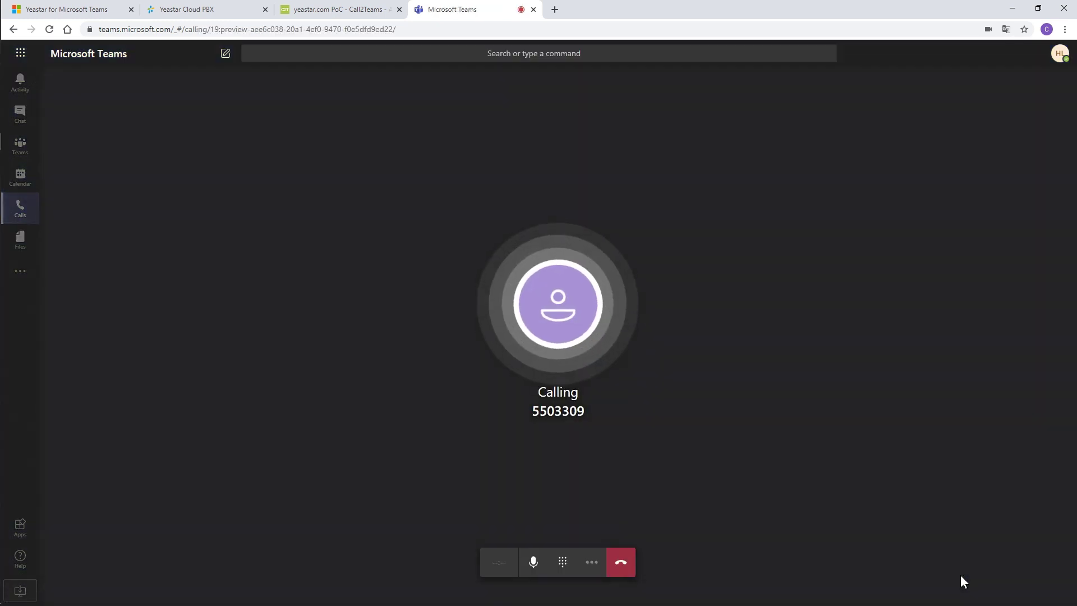